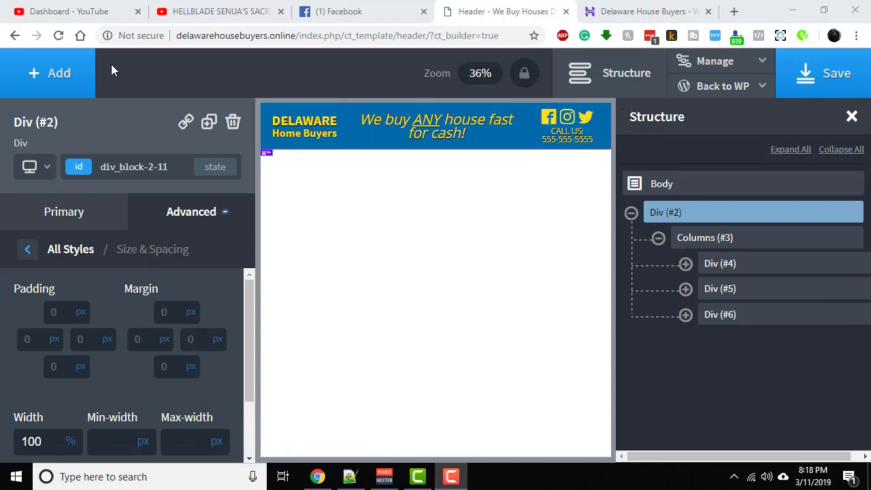
# - Add a div and move it out of Div (#2) to the top level, directly below the header block
pyautogui.click(79, 71)
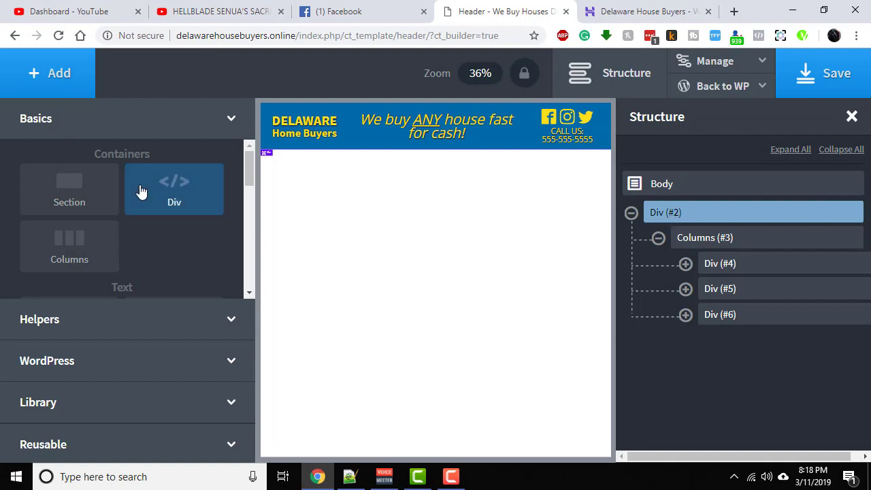
pyautogui.click(173, 186)
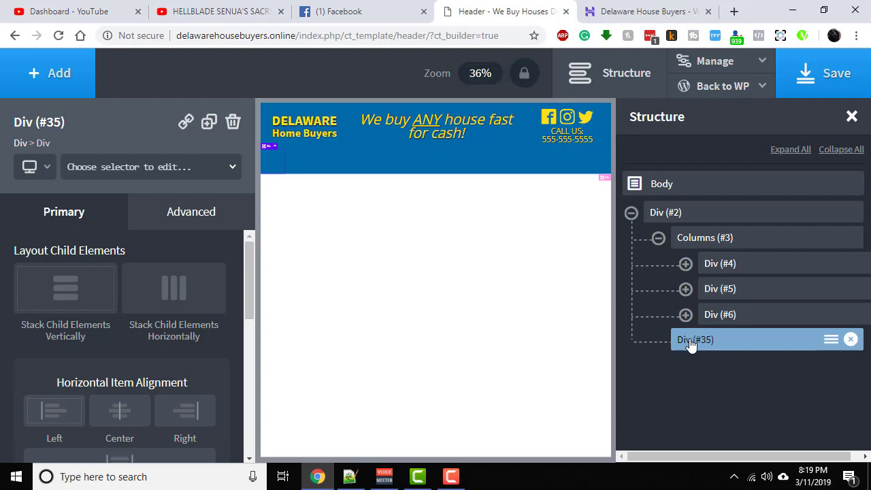
pyautogui.moveTo(692, 344); pyautogui.dragTo(628, 334)
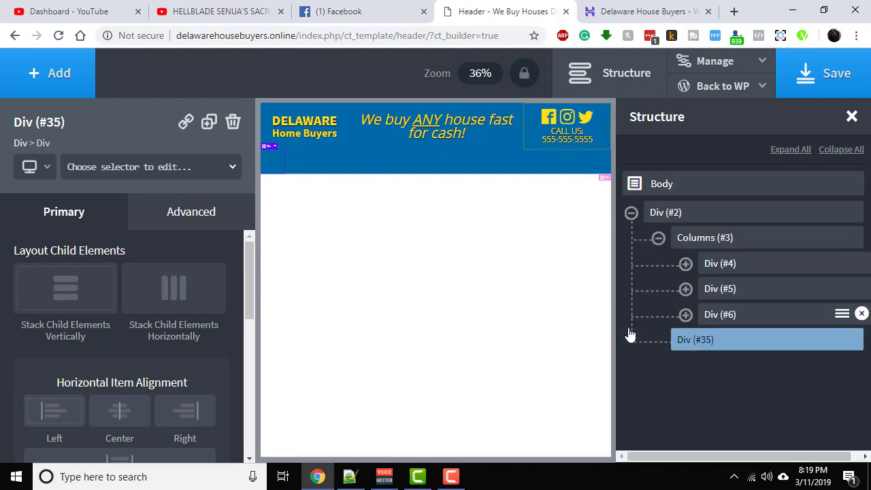
pyautogui.moveTo(688, 344); pyautogui.dragTo(629, 347)
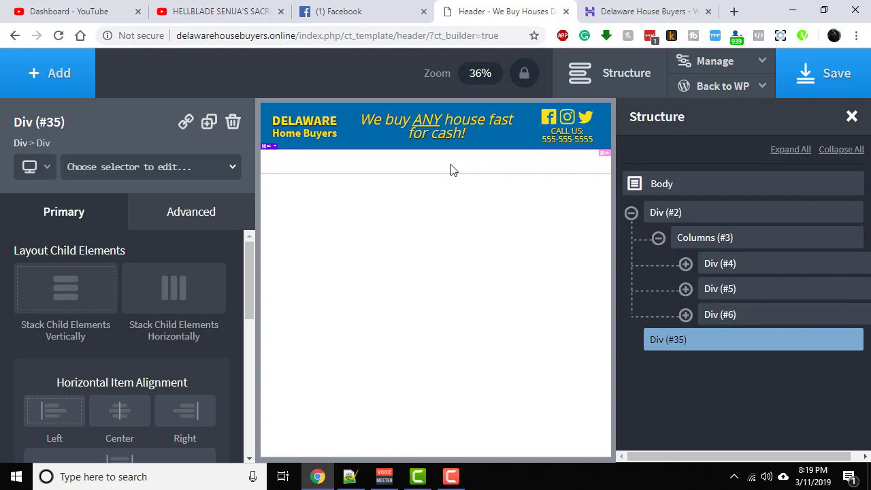
# - Set the new div's width to 100%
pyautogui.click(208, 206)
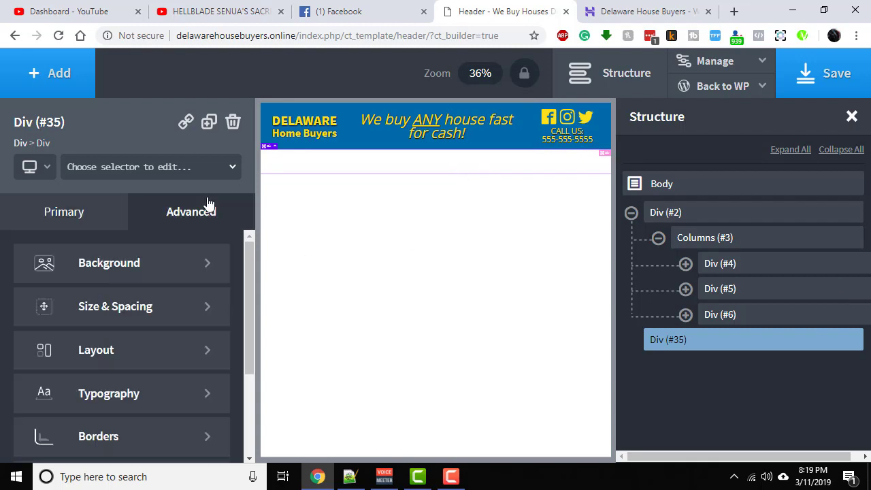
pyautogui.click(145, 310)
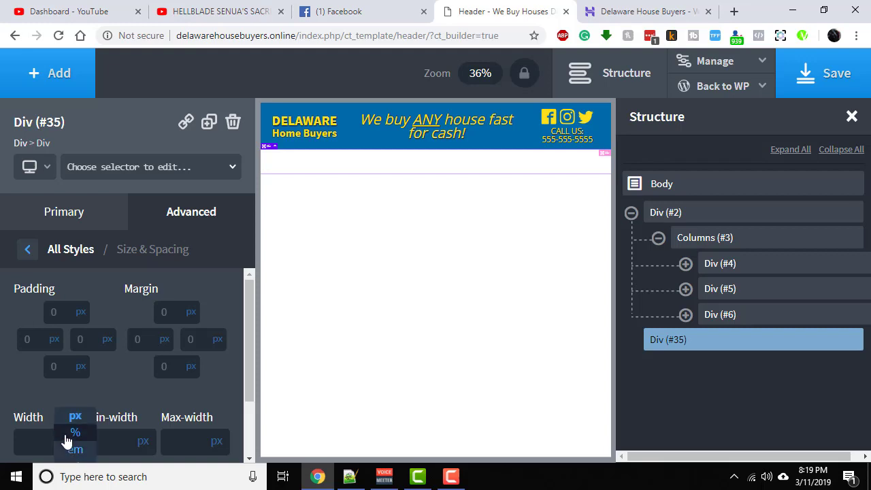
pyautogui.click(65, 436)
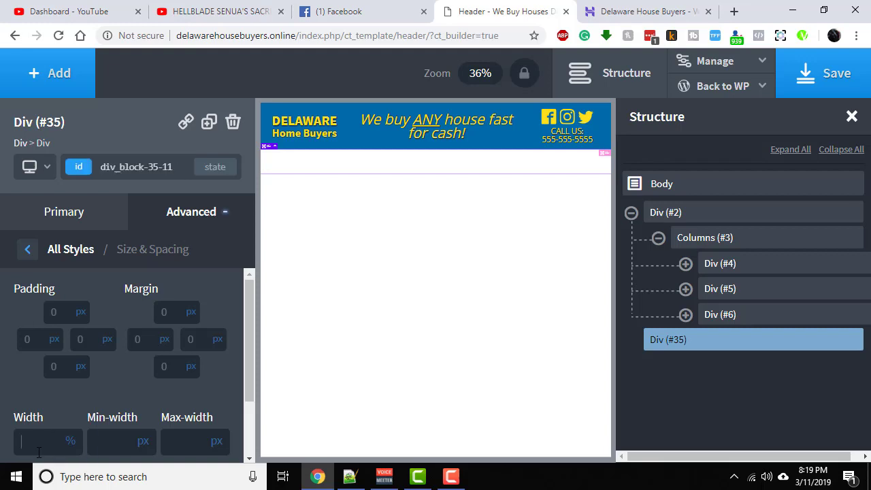
pyautogui.write('100')
# - Align the new div's child items to the center horizontally and the middle vertically
pyautogui.click(113, 215)
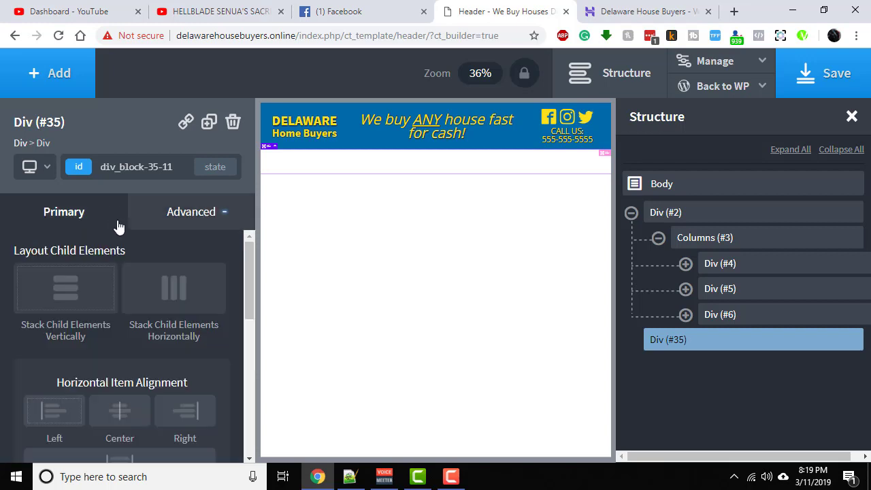
pyautogui.click(119, 411)
pyautogui.scroll(-2, 119, 412)
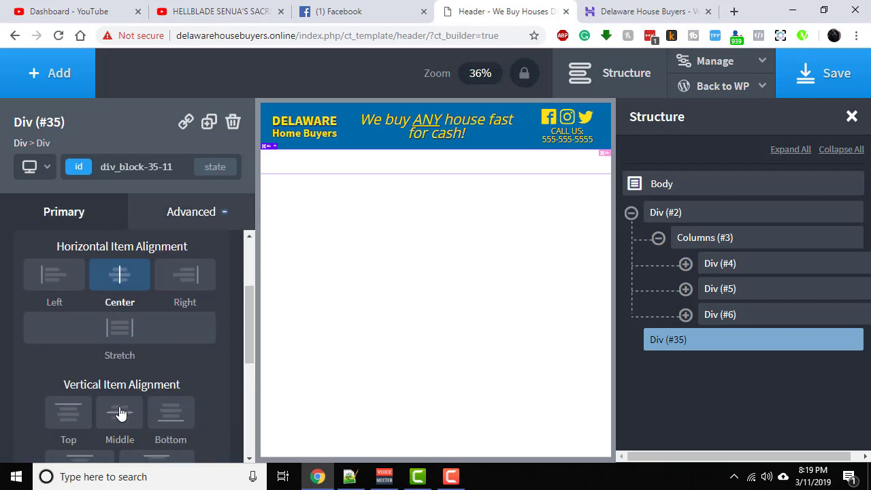
pyautogui.click(119, 413)
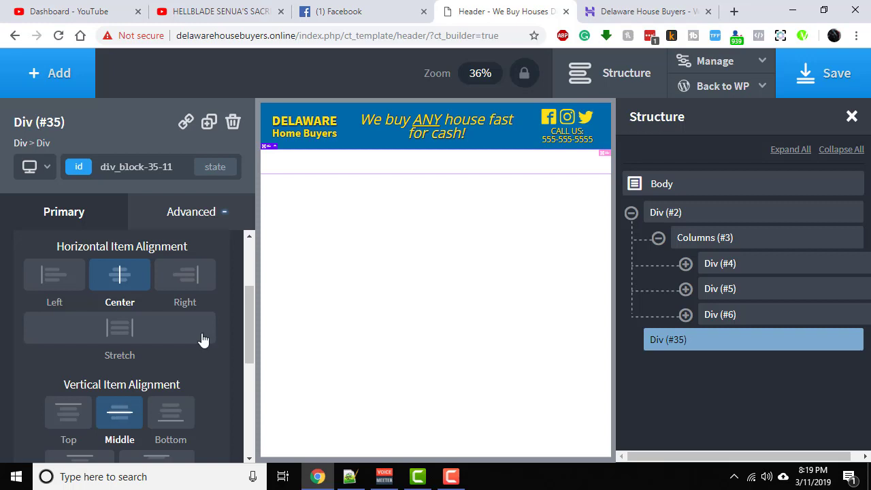
pyautogui.scroll(2, 201, 343)
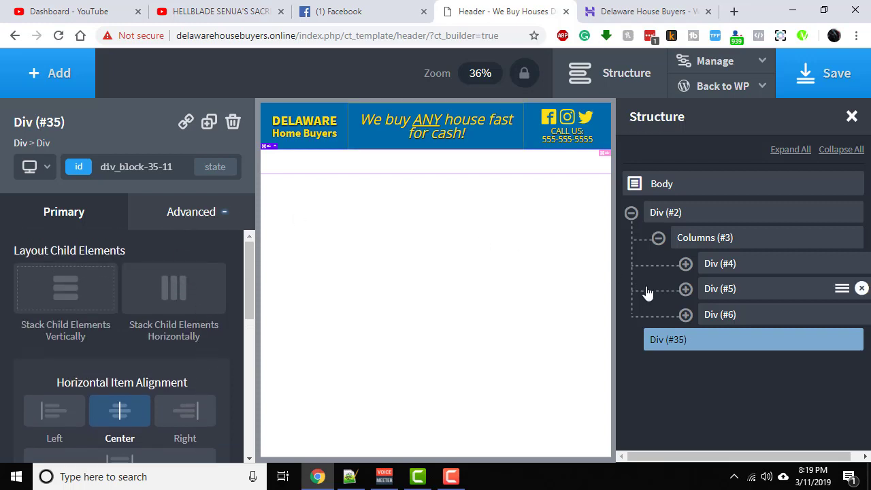
# - Insert a WordPress Menu element into the new div and expand that div in the structure tree
pyautogui.click(53, 75)
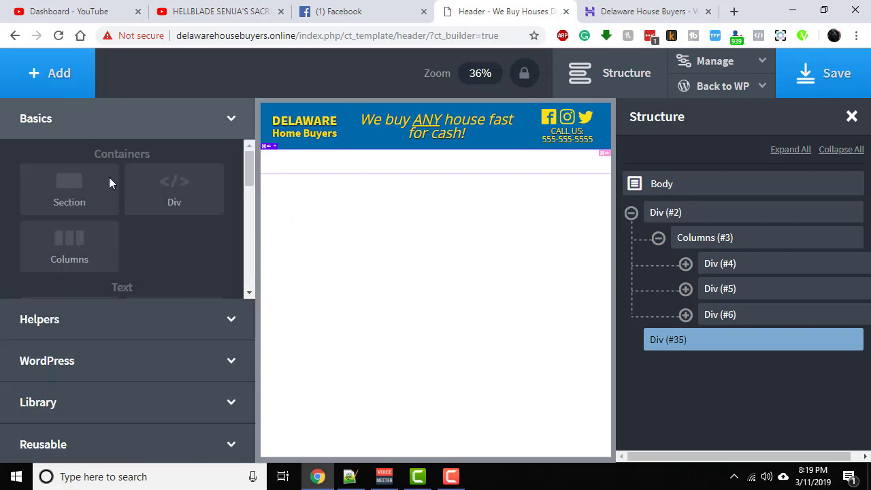
pyautogui.click(106, 363)
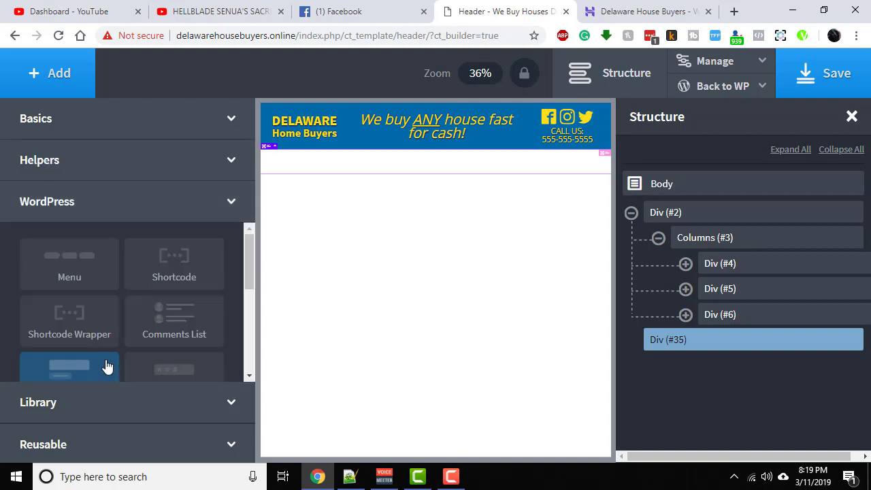
pyautogui.click(76, 271)
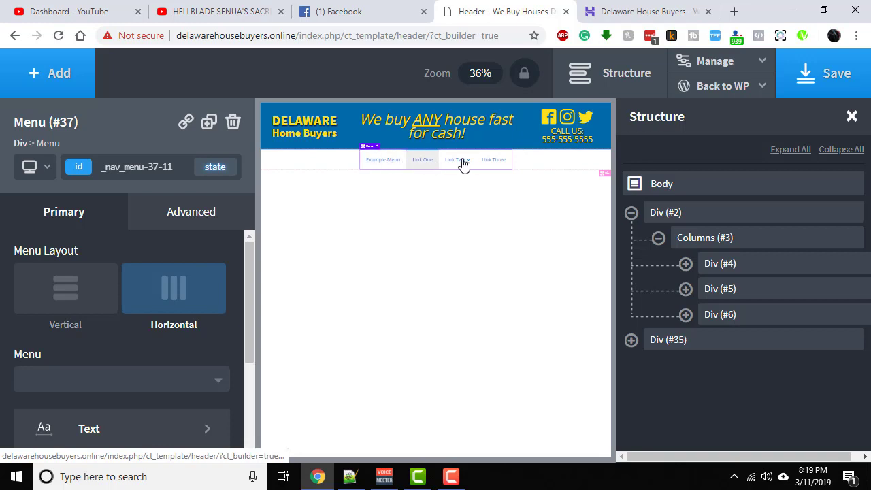
pyautogui.moveTo(466, 163)
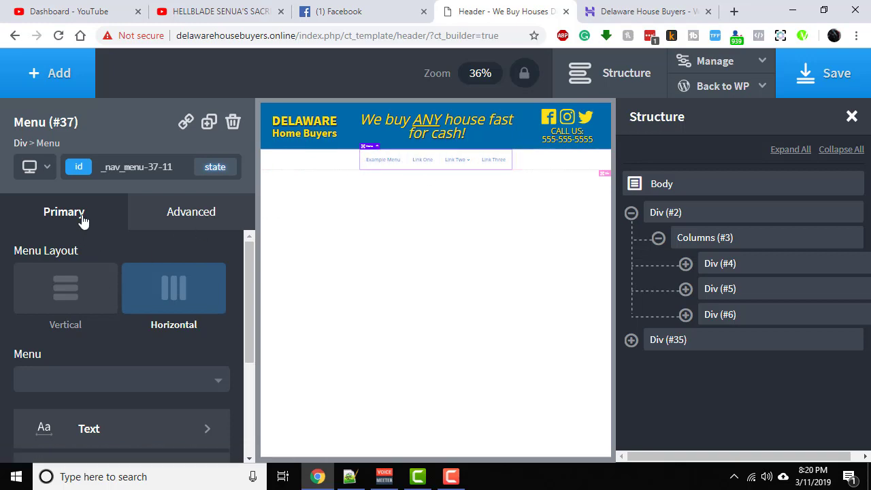
pyautogui.click(631, 341)
# - Set the menu text's font size to 20 px
pyautogui.scroll(-2, 112, 335)
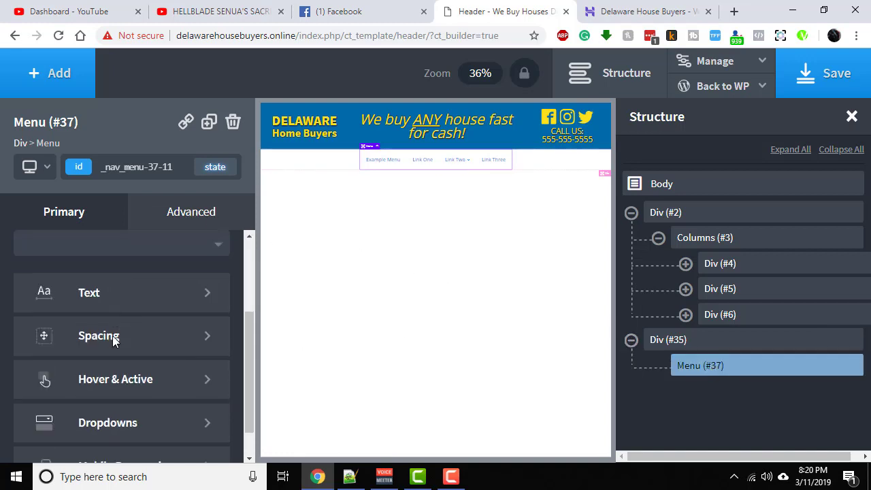
pyautogui.scroll(1, 112, 335)
pyautogui.click(117, 359)
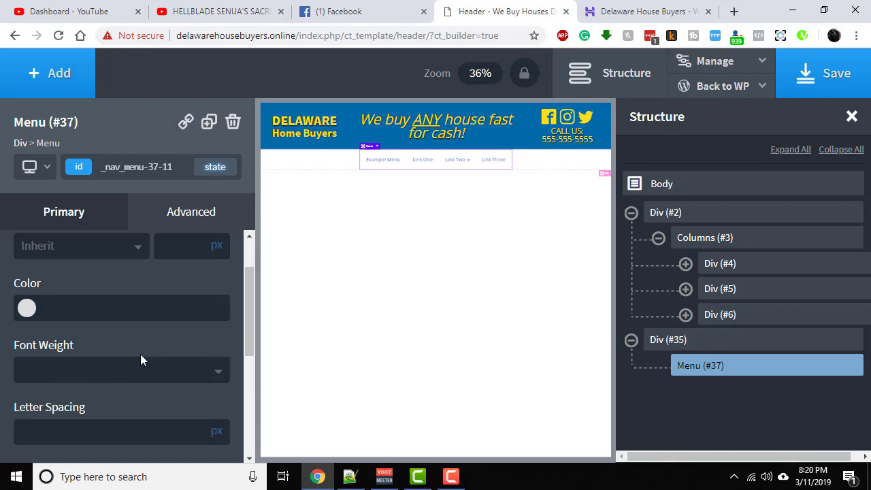
pyautogui.scroll(-1, 145, 391)
pyautogui.scroll(-2, 144, 390)
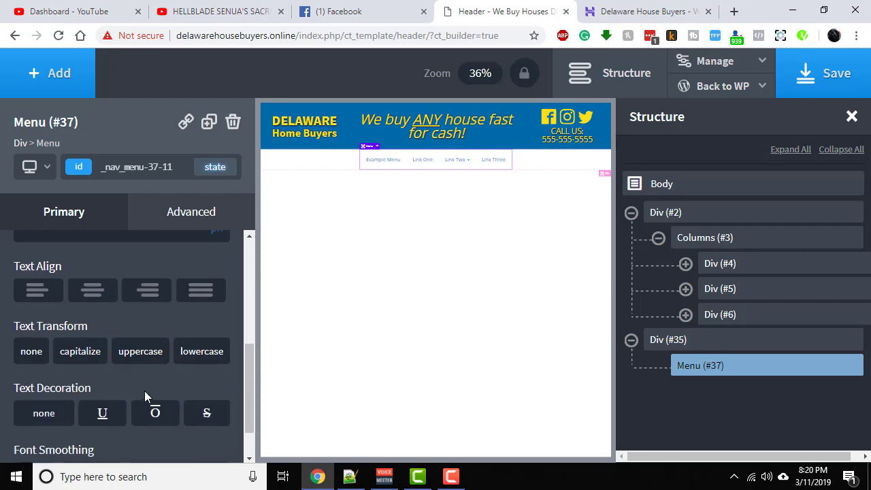
pyautogui.scroll(4, 145, 399)
pyautogui.click(180, 309)
pyautogui.write('20')
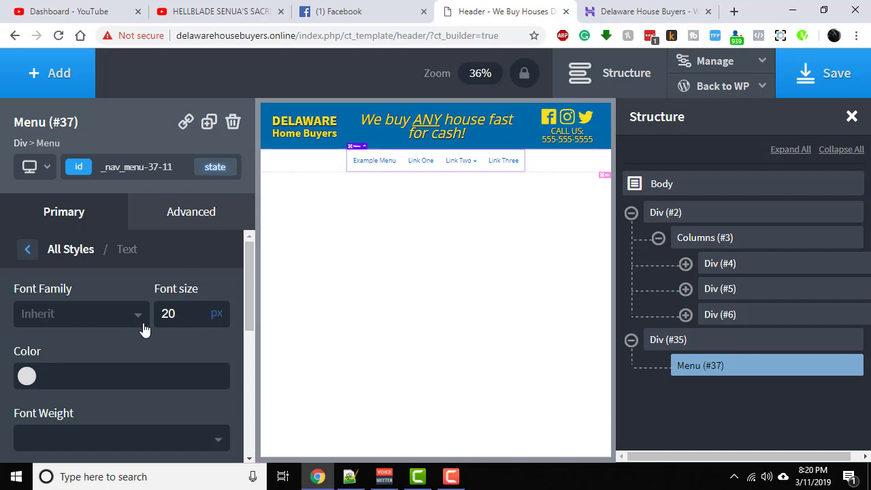
# - Try the Delaware - Yellow swatch as the menu's text color, and clear it again
pyautogui.click(29, 383)
pyautogui.scroll(-3, 133, 353)
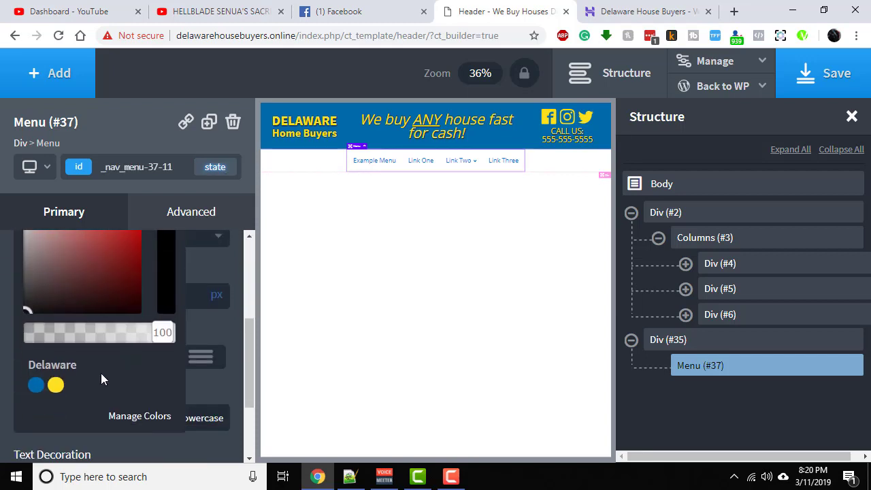
pyautogui.click(56, 386)
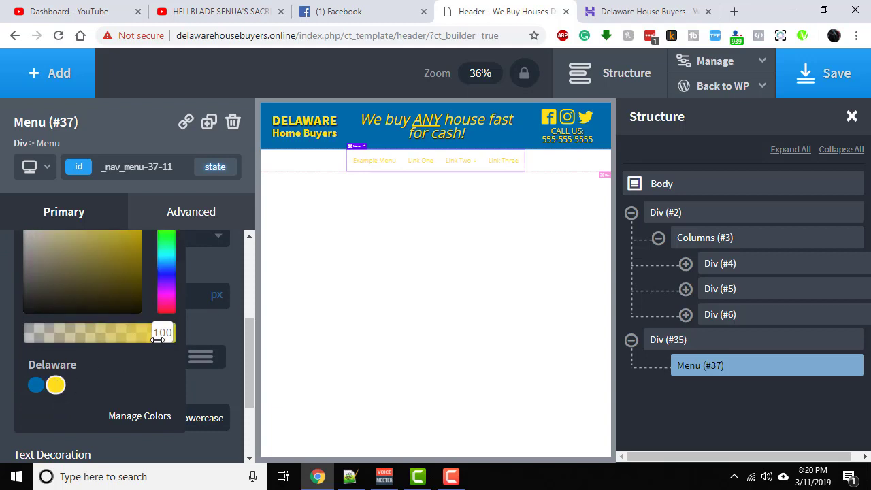
pyautogui.scroll(3, 129, 351)
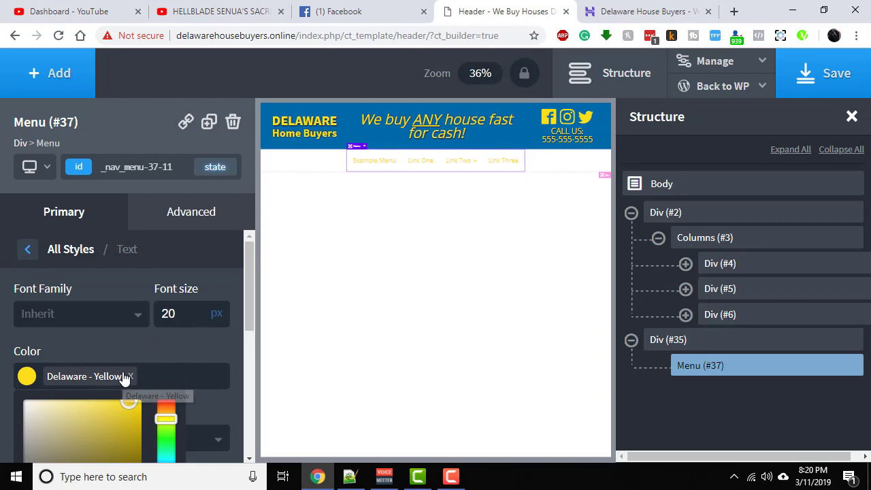
pyautogui.click(130, 376)
# - Set the menu element's background color to the Delaware yellow swatch
pyautogui.click(169, 215)
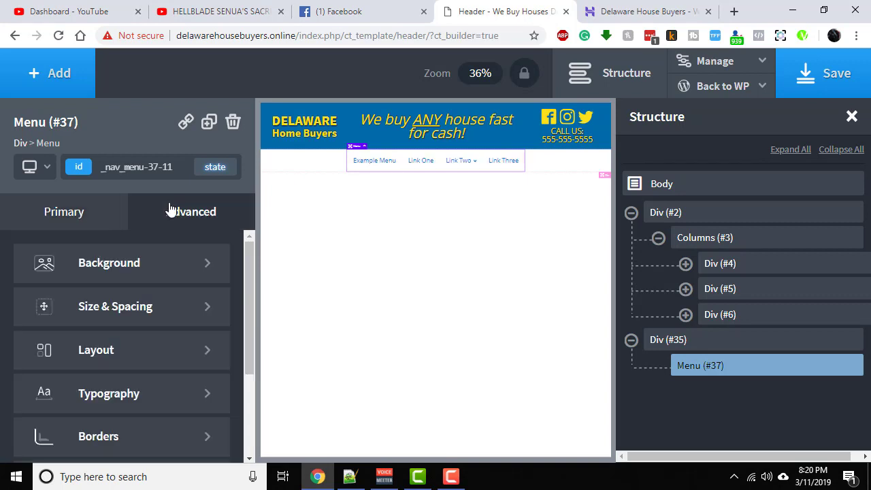
pyautogui.click(156, 260)
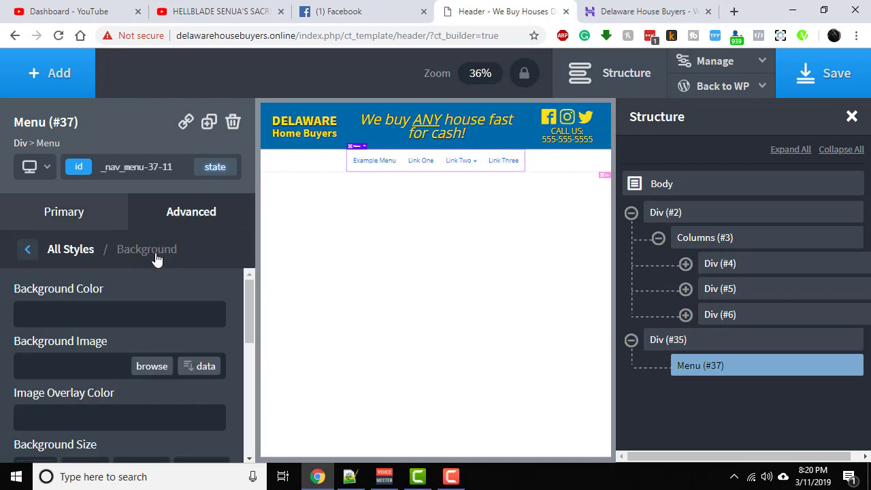
pyautogui.click(27, 313)
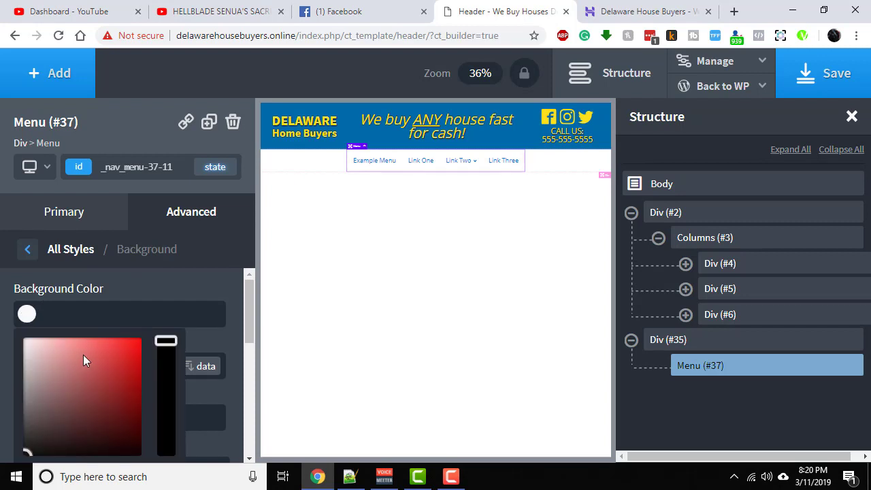
pyautogui.scroll(-1, 82, 352)
pyautogui.click(56, 389)
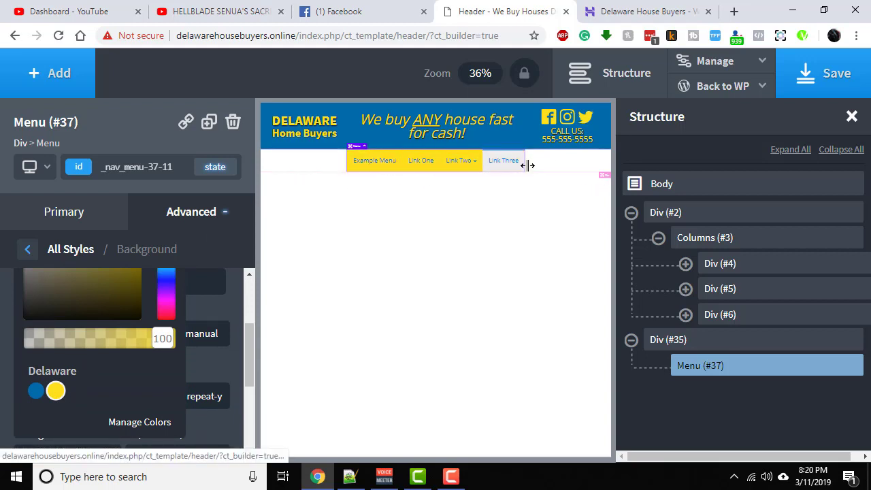
# - Set the background color of the div containing the menu to Delaware - Yellow
pyautogui.click(725, 346)
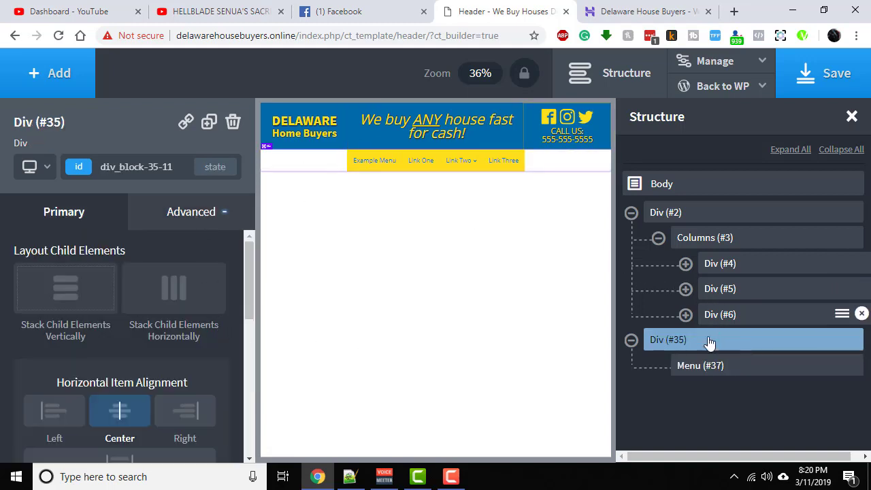
pyautogui.click(207, 210)
pyautogui.scroll(3, 124, 257)
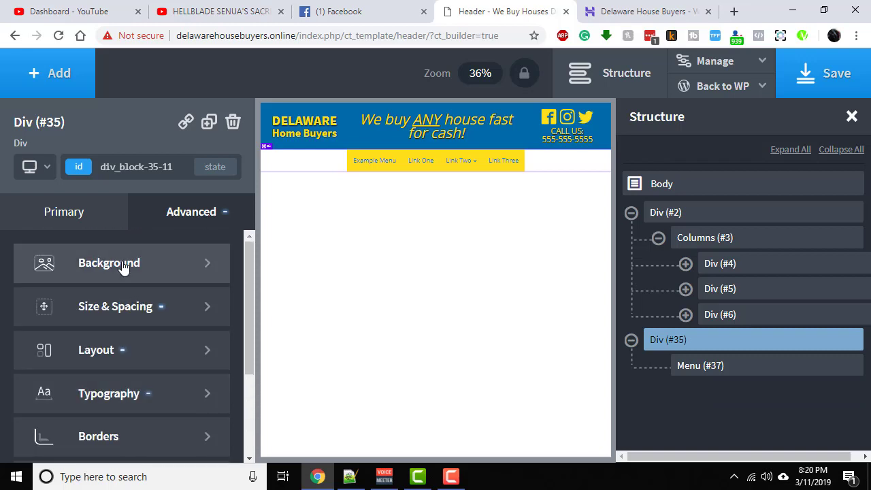
pyautogui.click(123, 263)
pyautogui.click(26, 315)
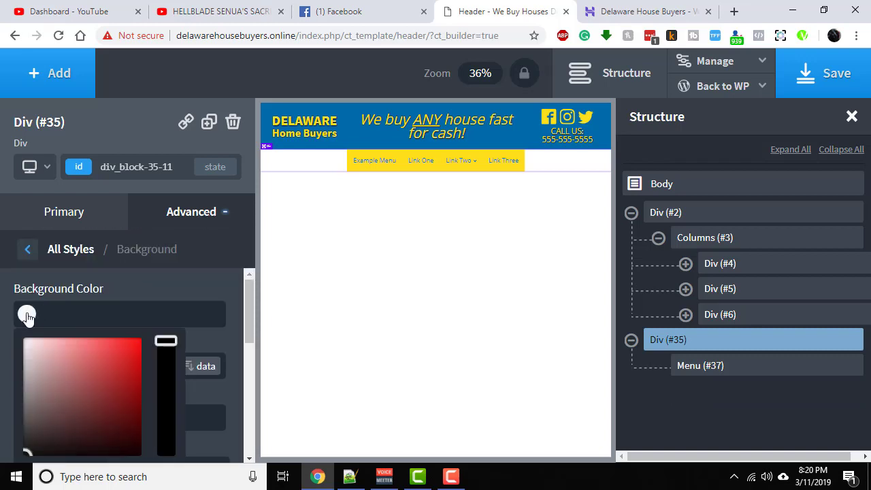
pyautogui.scroll(-3, 97, 347)
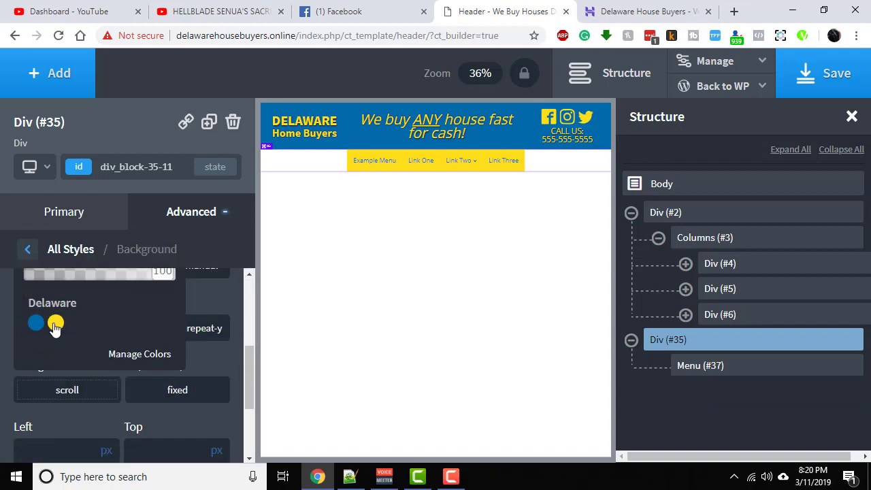
pyautogui.click(56, 323)
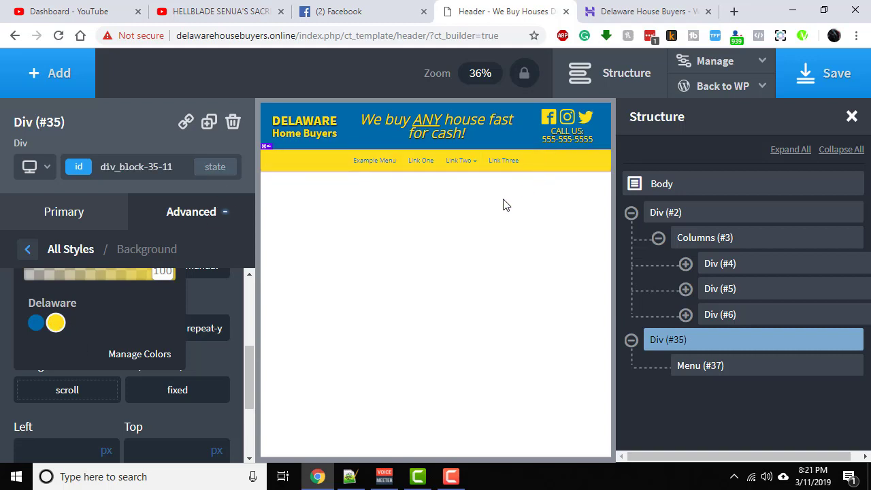
pyautogui.click(218, 291)
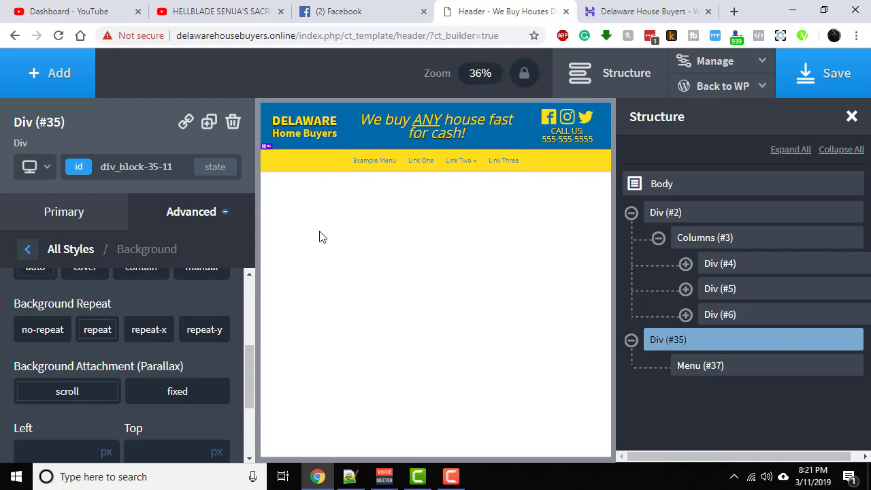
pyautogui.scroll(3, 192, 288)
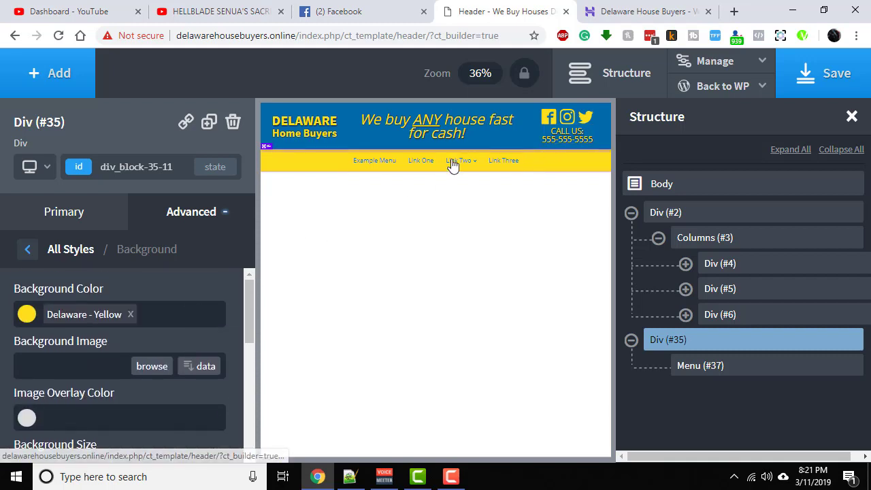
pyautogui.click(168, 216)
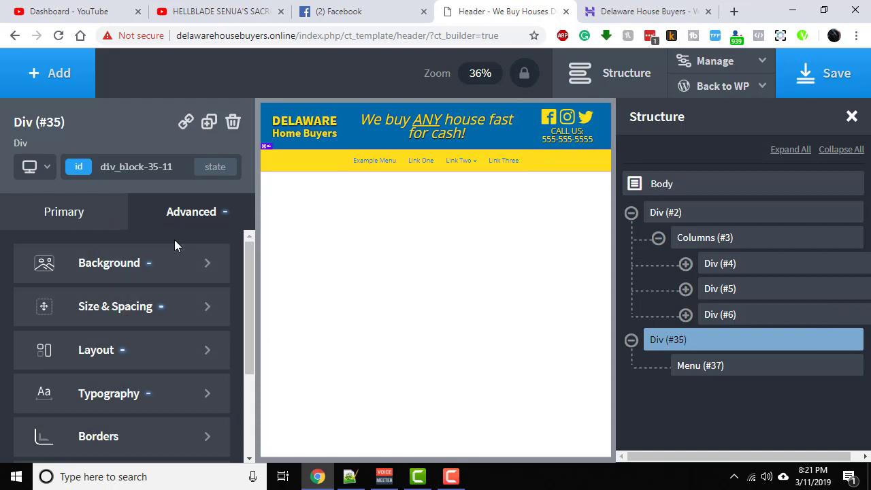
pyautogui.click(105, 213)
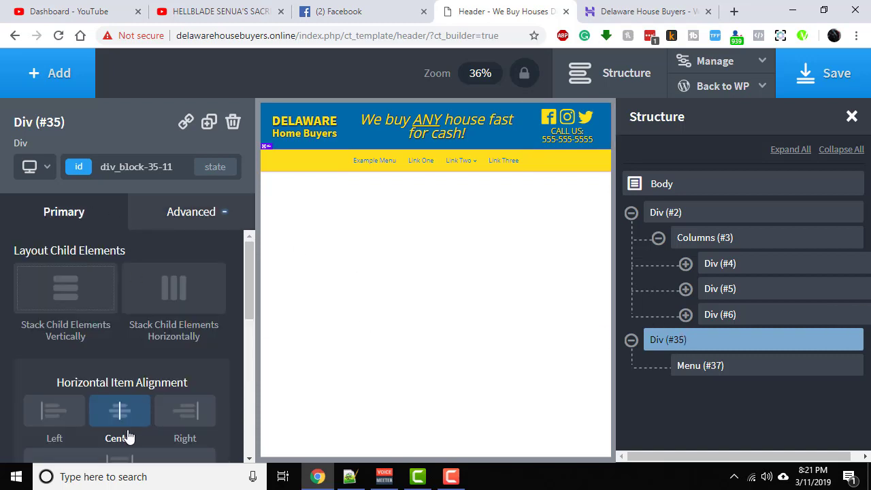
pyautogui.scroll(-2, 126, 417)
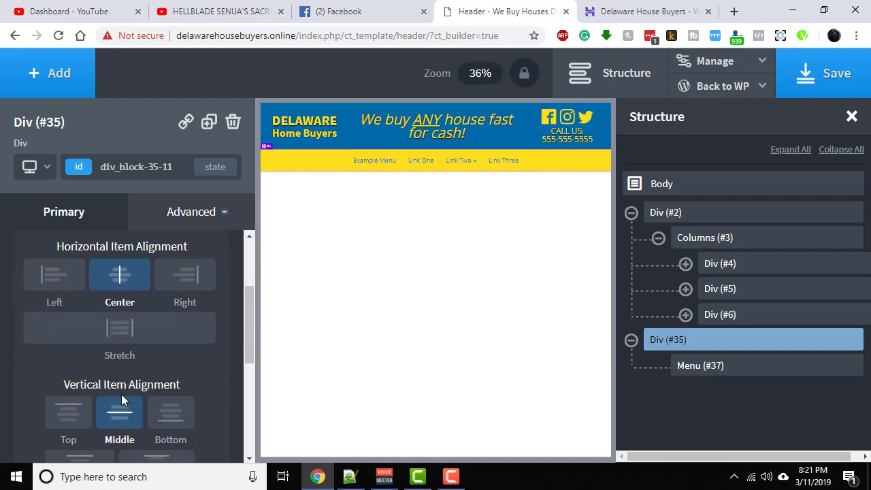
# - Clear the horizontal centering of the items in the menu's parent div, and center them again
pyautogui.click(129, 285)
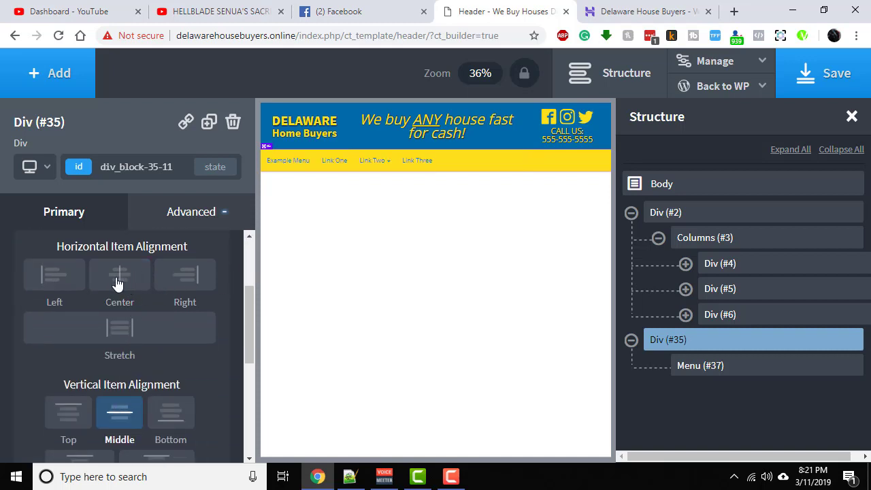
pyautogui.click(117, 283)
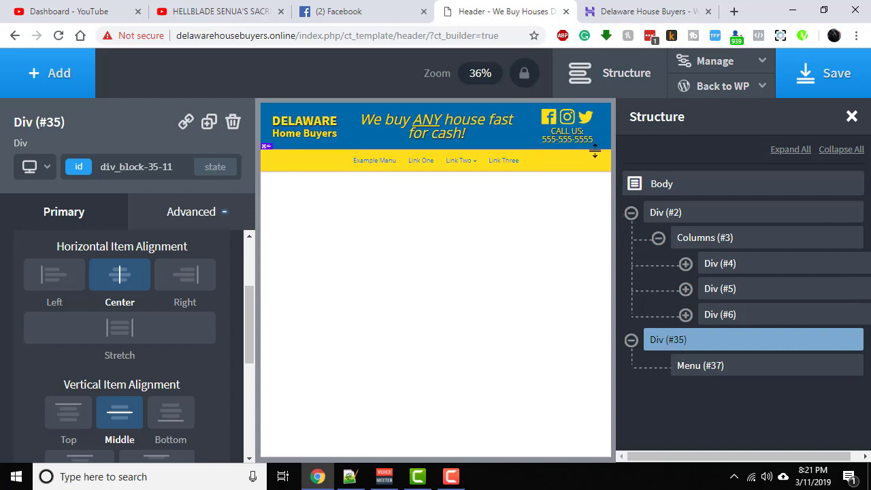
pyautogui.click(726, 369)
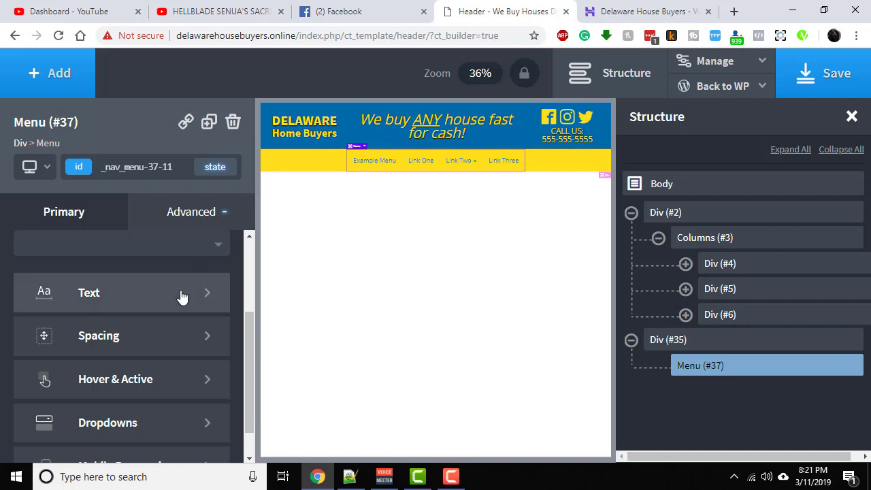
pyautogui.click(170, 215)
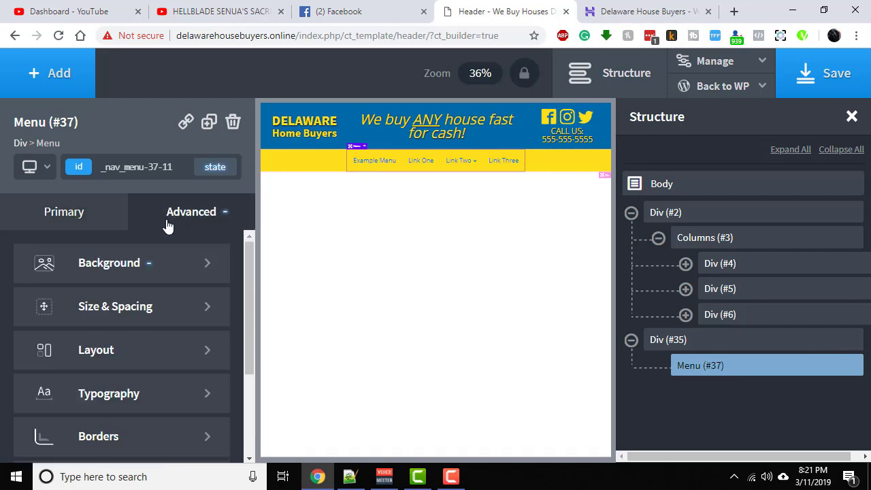
pyautogui.click(127, 327)
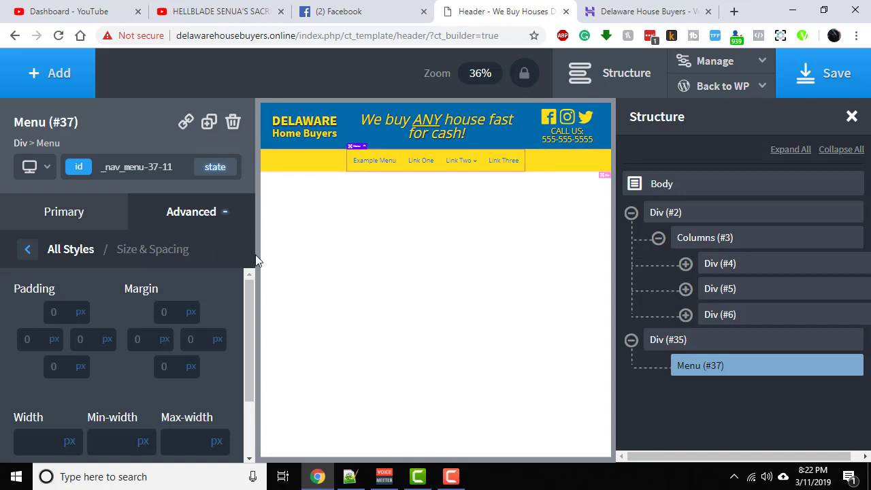
pyautogui.click(721, 342)
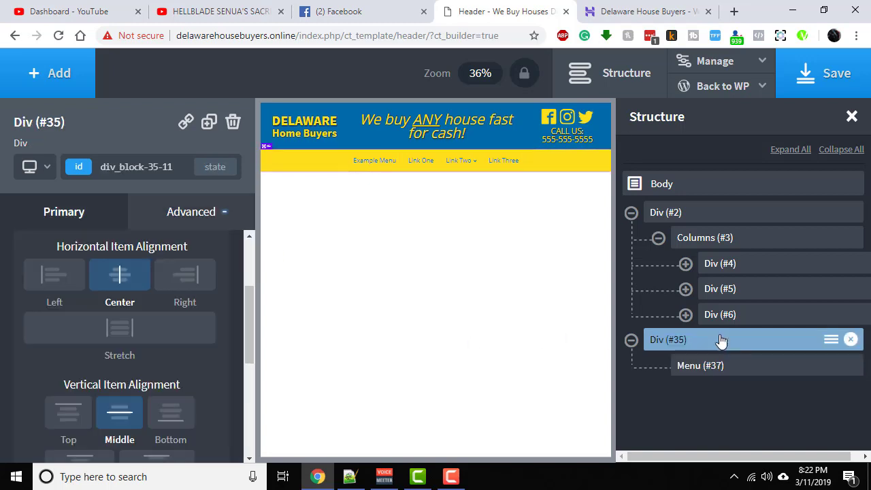
# - Set the text color of the navigation menu to the Delaware - Blue swatch
pyautogui.click(726, 368)
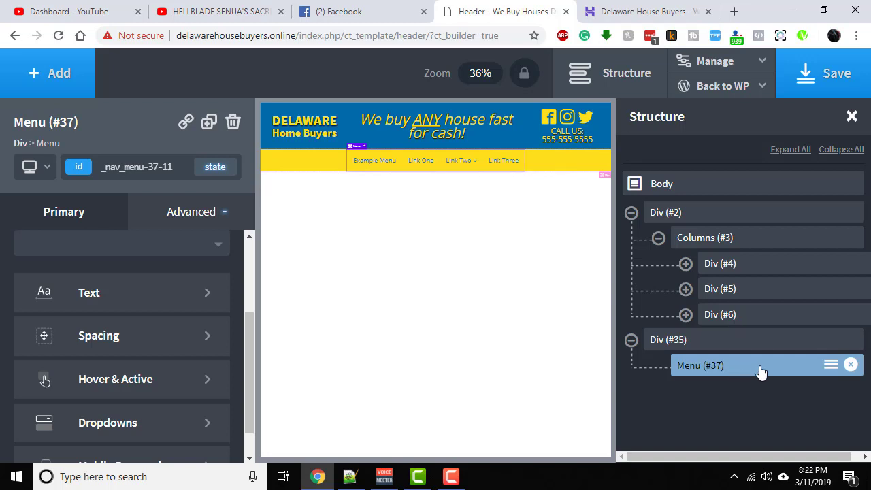
pyautogui.click(116, 306)
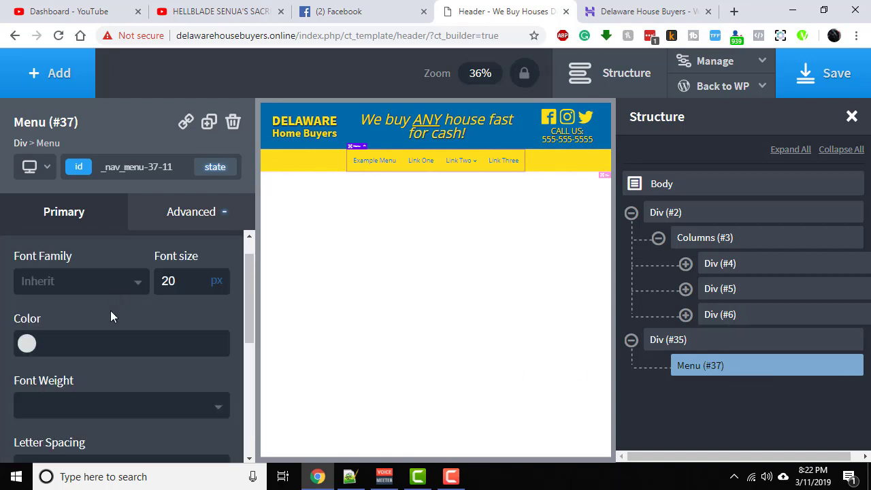
pyautogui.click(28, 344)
pyautogui.scroll(-3, 69, 354)
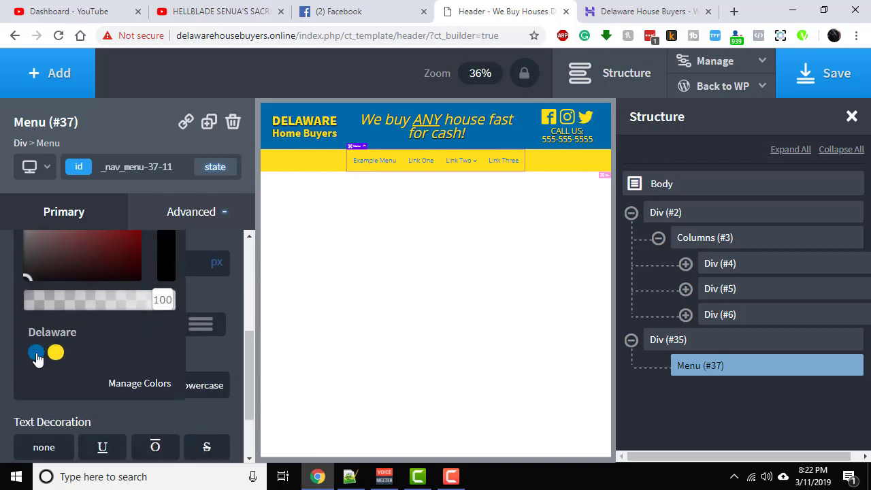
pyautogui.click(36, 353)
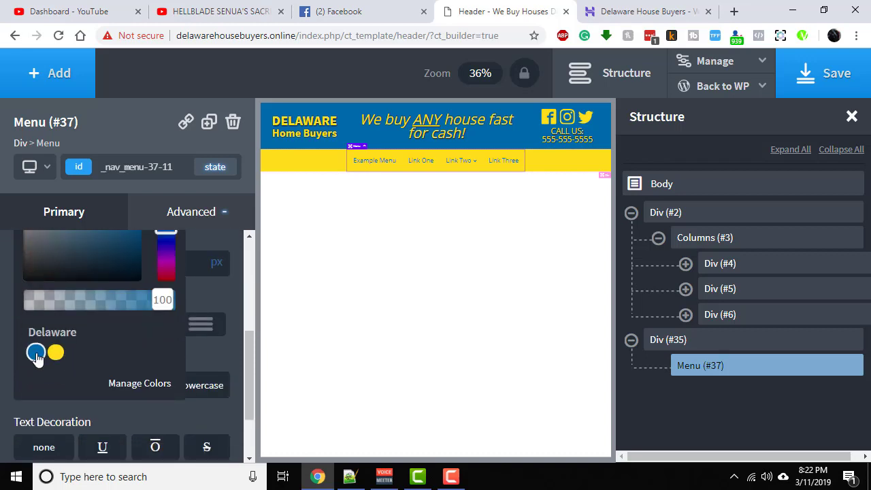
pyautogui.click(217, 351)
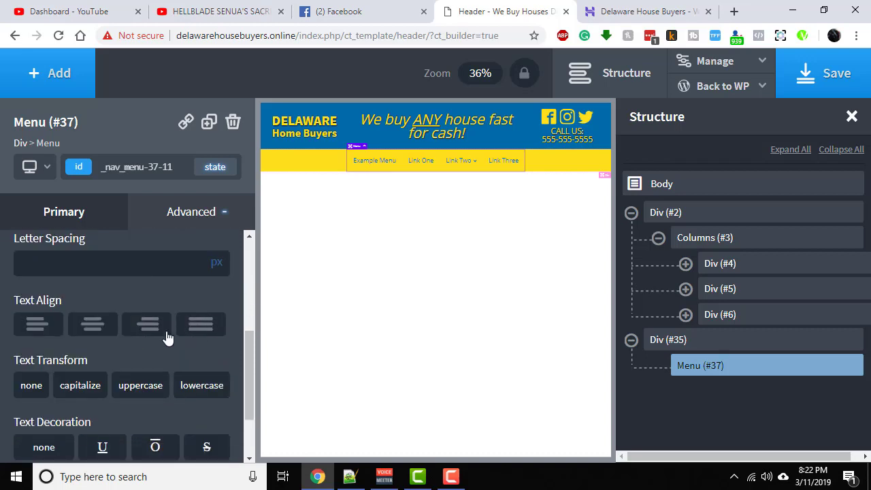
# - Set the font weight of the menu text to 900
pyautogui.scroll(2, 111, 344)
pyautogui.scroll(-2, 110, 349)
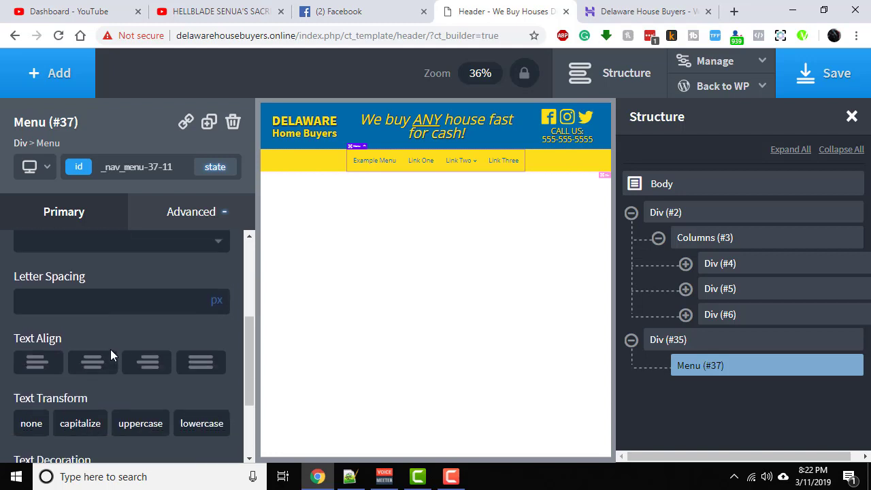
pyautogui.scroll(3, 54, 395)
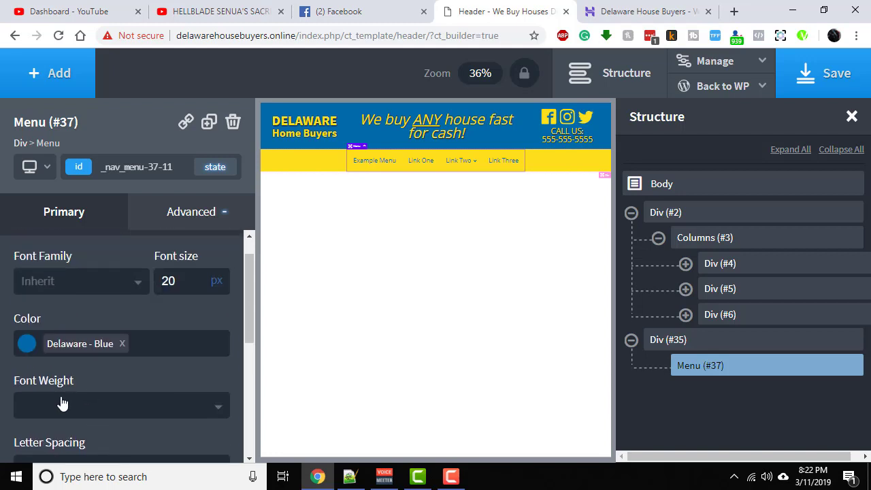
pyautogui.scroll(-1, 64, 412)
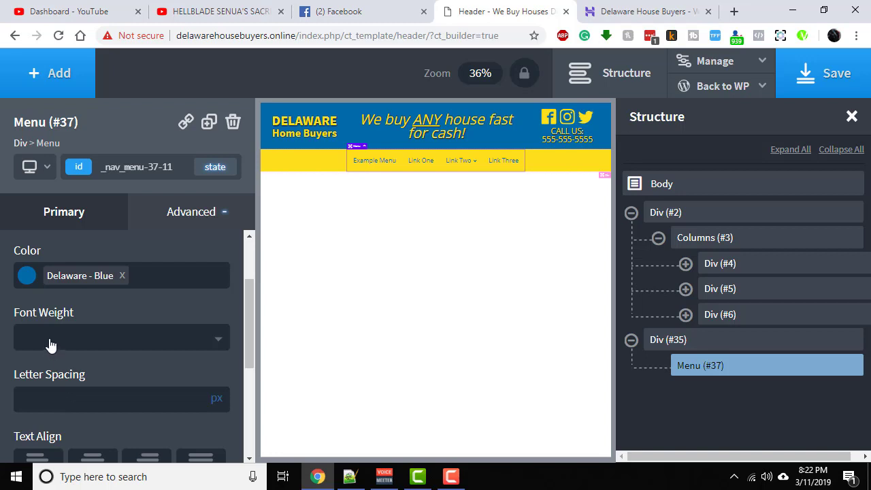
pyautogui.scroll(1, 67, 318)
pyautogui.click(171, 413)
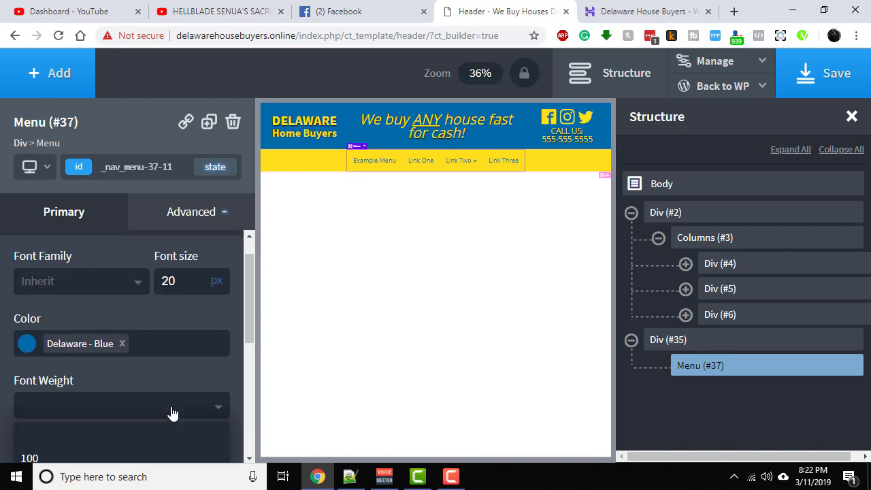
pyautogui.scroll(-2, 160, 412)
pyautogui.scroll(-1, 121, 442)
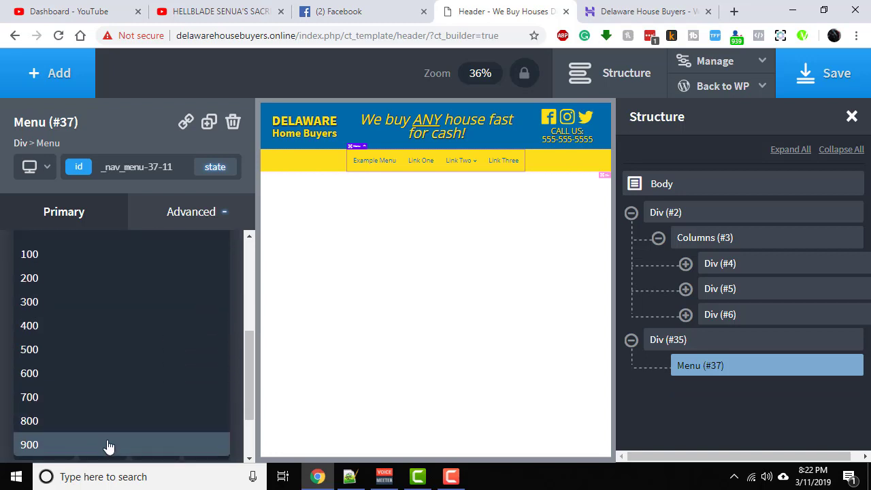
pyautogui.click(107, 444)
pyautogui.scroll(3, 121, 294)
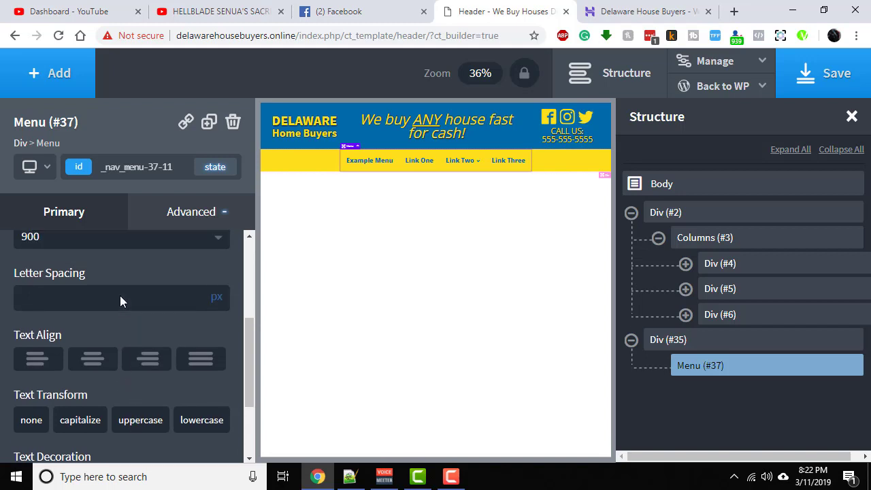
pyautogui.scroll(1, 109, 303)
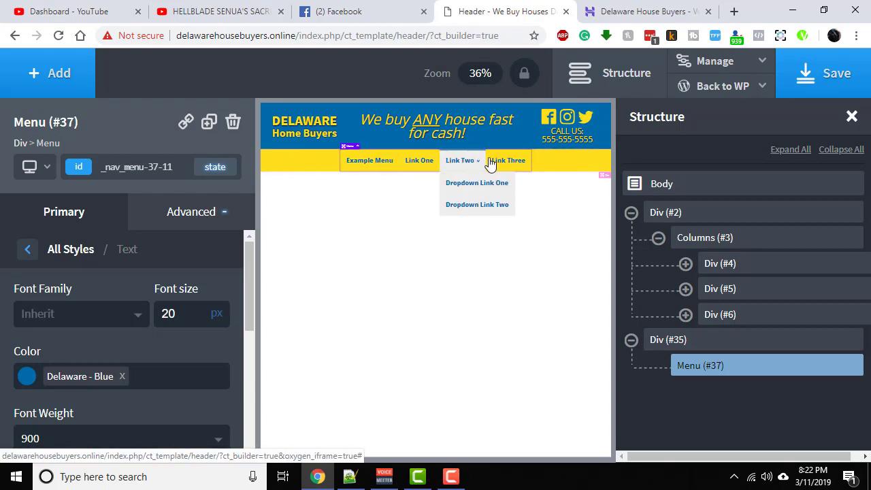
# - Replace the menu's hover background color with the Delaware - Blue swatch
pyautogui.moveTo(453, 164)
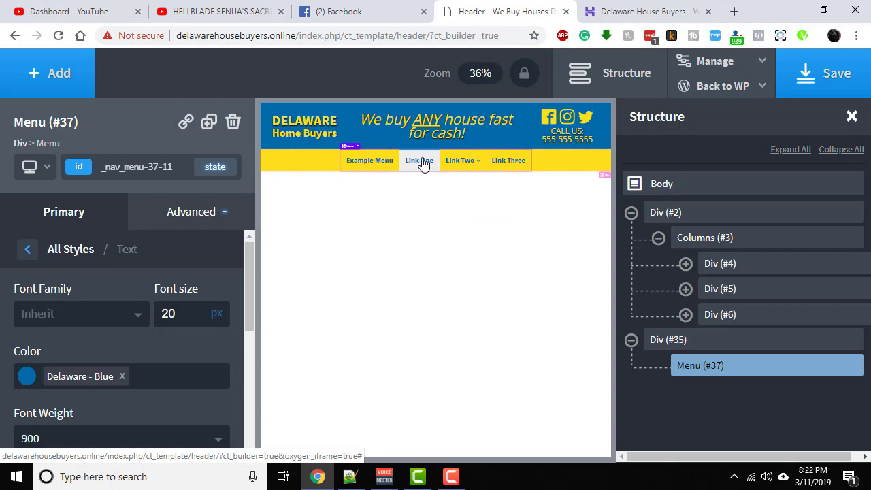
pyautogui.click(80, 214)
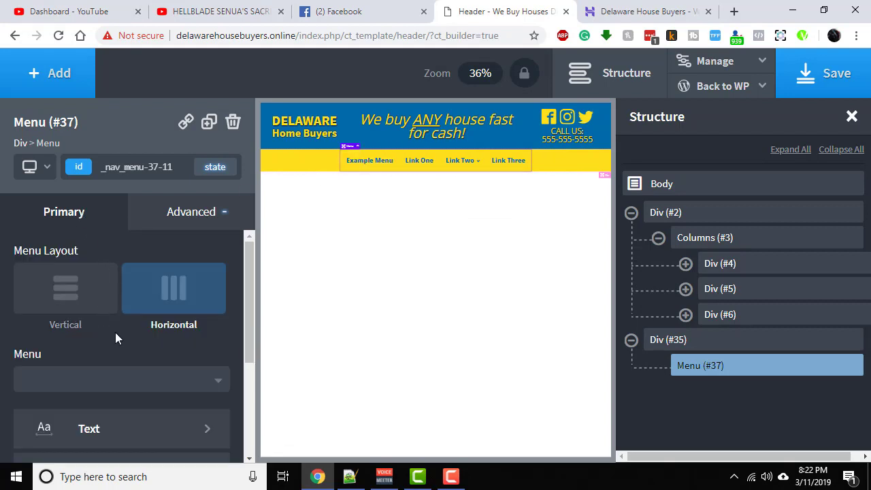
pyautogui.scroll(-1, 132, 333)
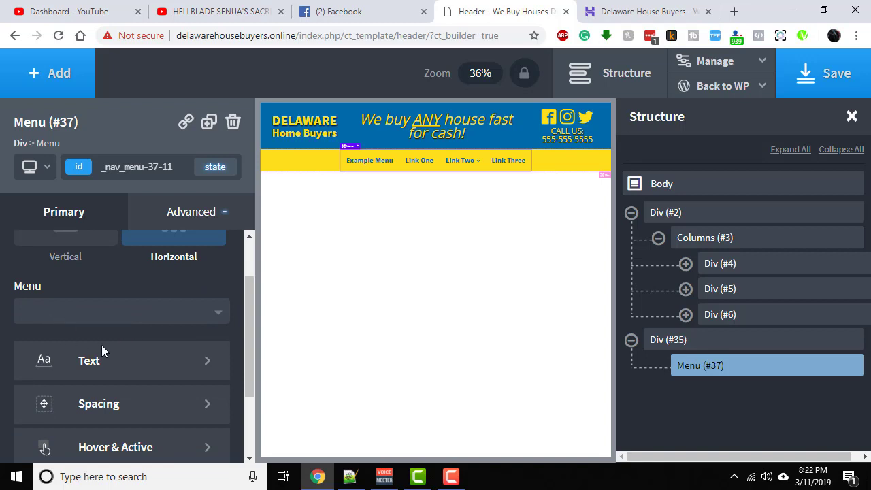
pyautogui.scroll(-1, 118, 407)
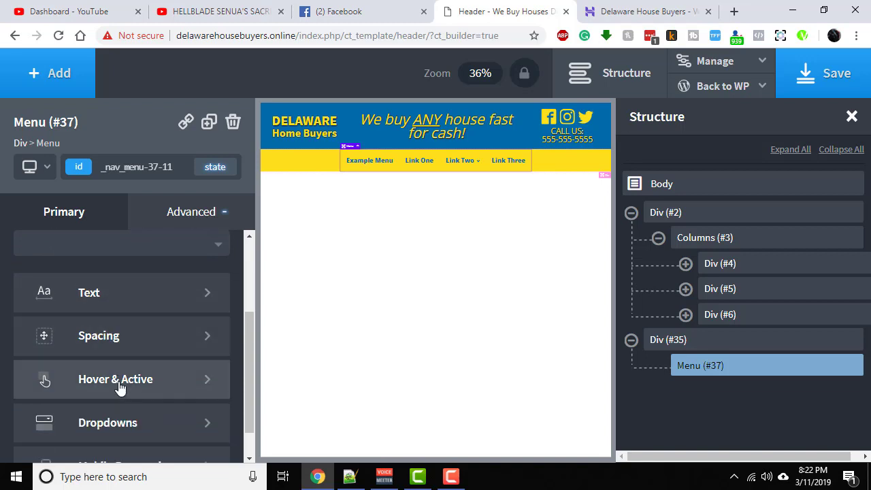
pyautogui.click(120, 387)
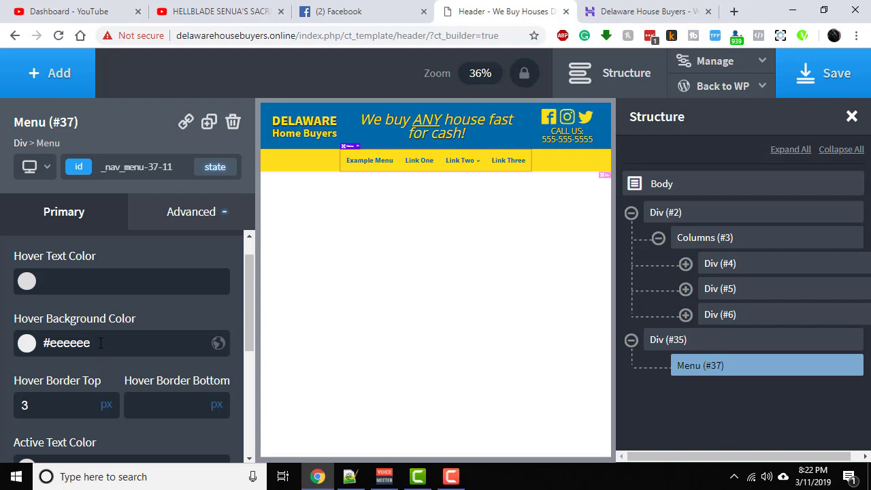
pyautogui.press('BackSpace')
pyautogui.press('BackSpace')
pyautogui.press('BackSpace')
pyautogui.press('BackSpace')
pyautogui.press('BackSpace')
pyautogui.press('BackSpace')
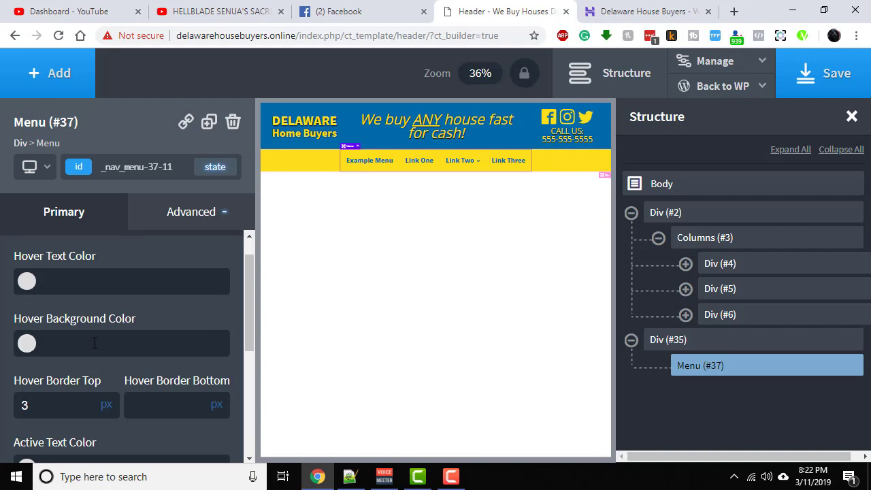
pyautogui.click(26, 345)
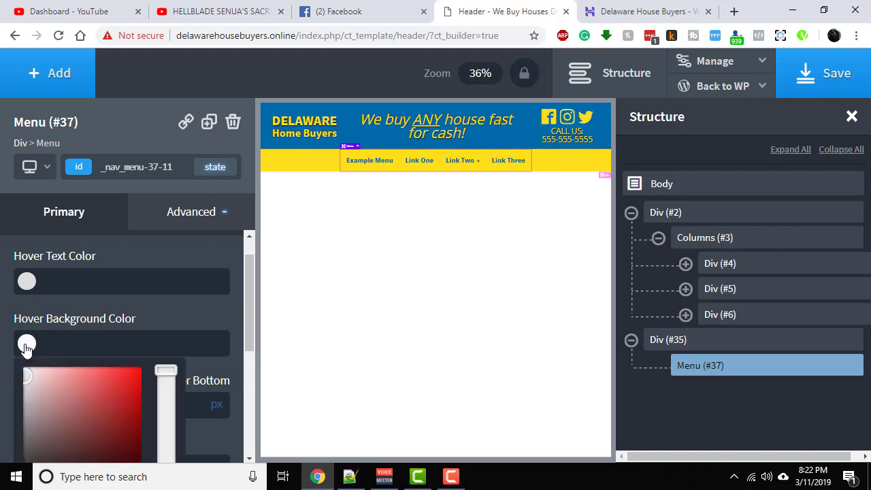
pyautogui.scroll(-2, 63, 359)
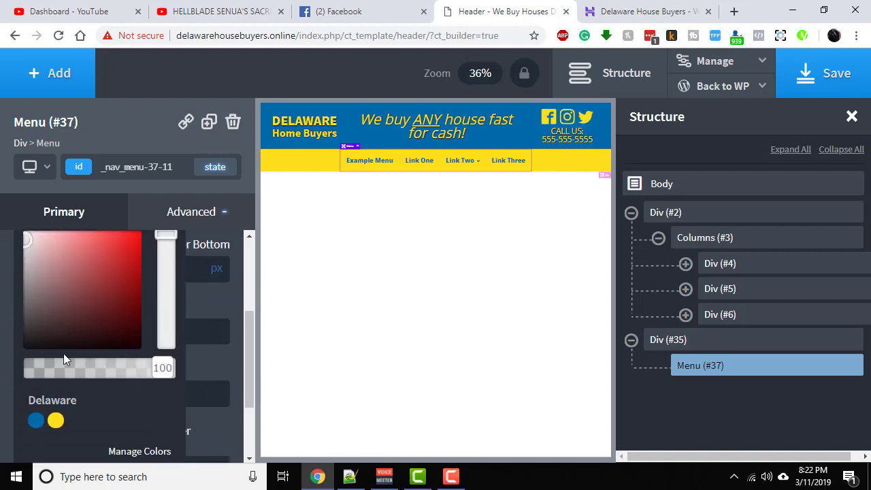
pyautogui.click(36, 421)
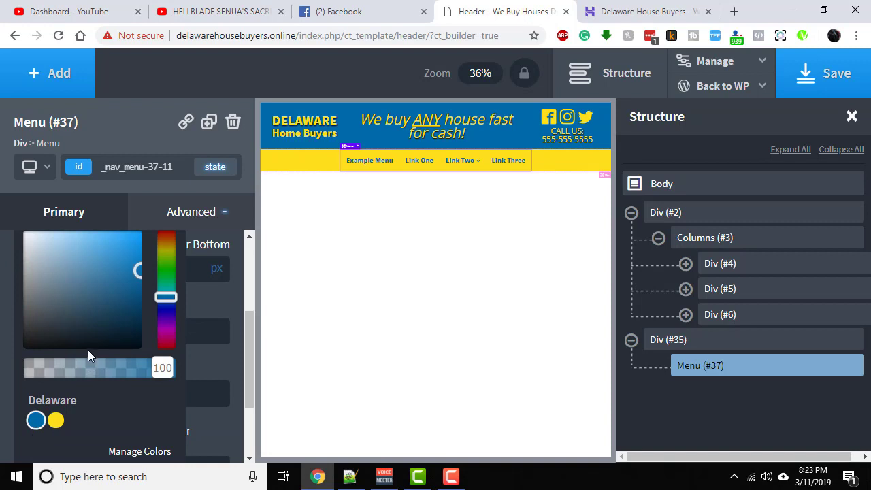
pyautogui.click(231, 312)
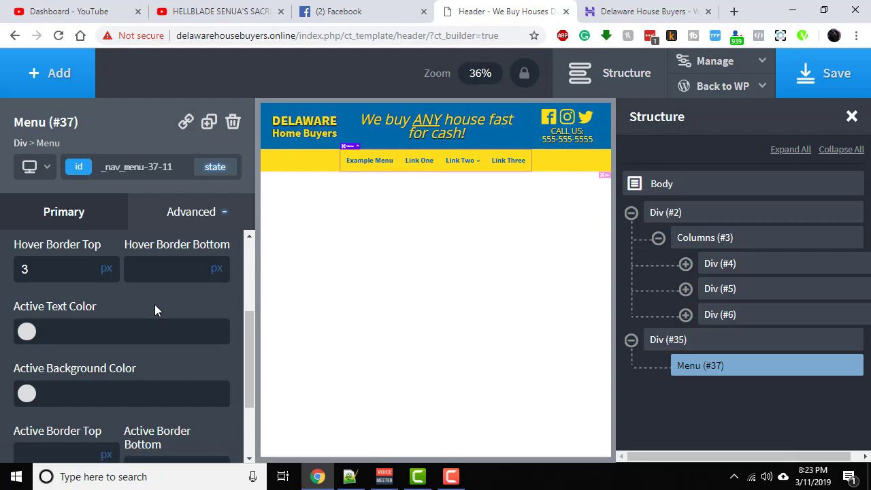
# - Set the menu's hover text color to Delaware - Yellow and preview the hover effect on the links
pyautogui.scroll(2, 151, 303)
pyautogui.scroll(1, 149, 304)
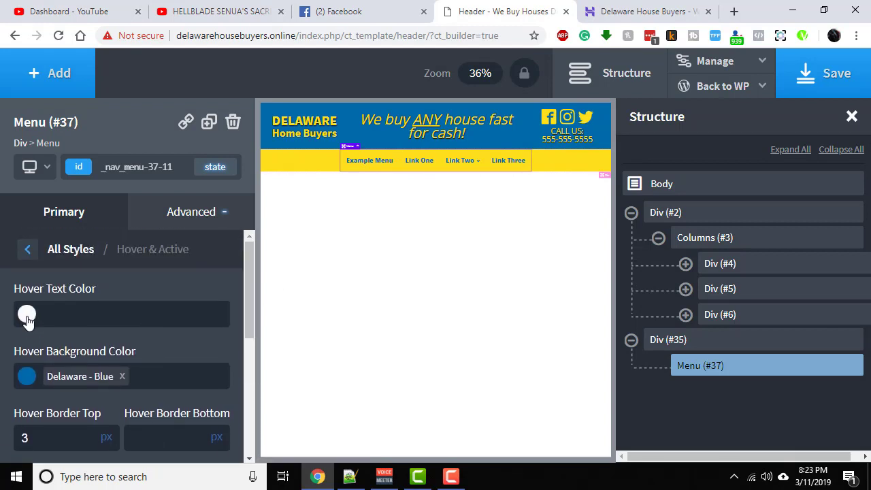
pyautogui.click(26, 314)
pyautogui.scroll(-3, 160, 319)
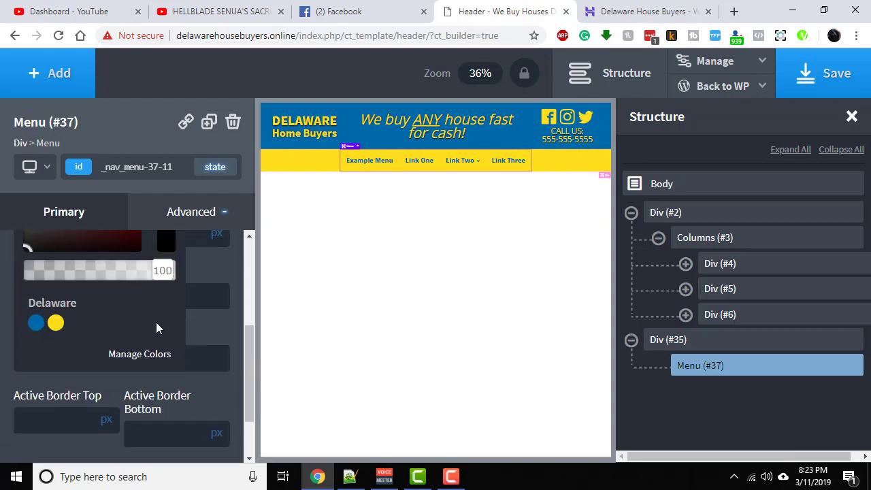
pyautogui.click(56, 323)
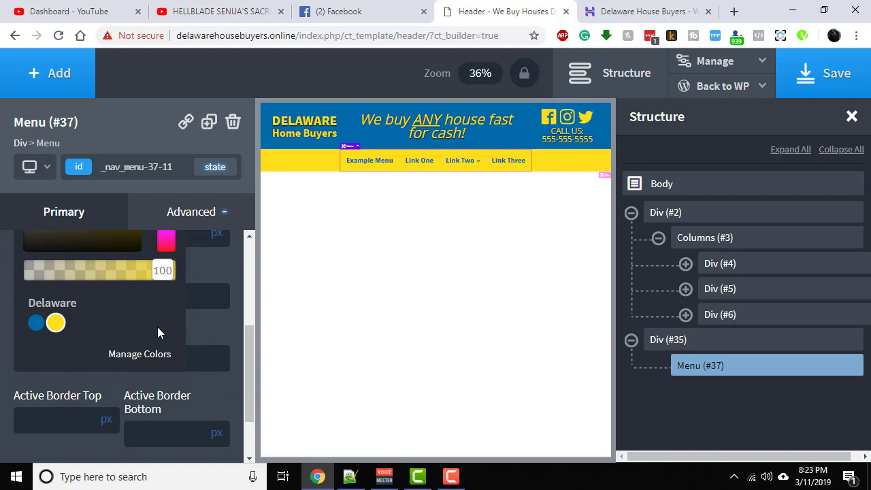
pyautogui.click(228, 265)
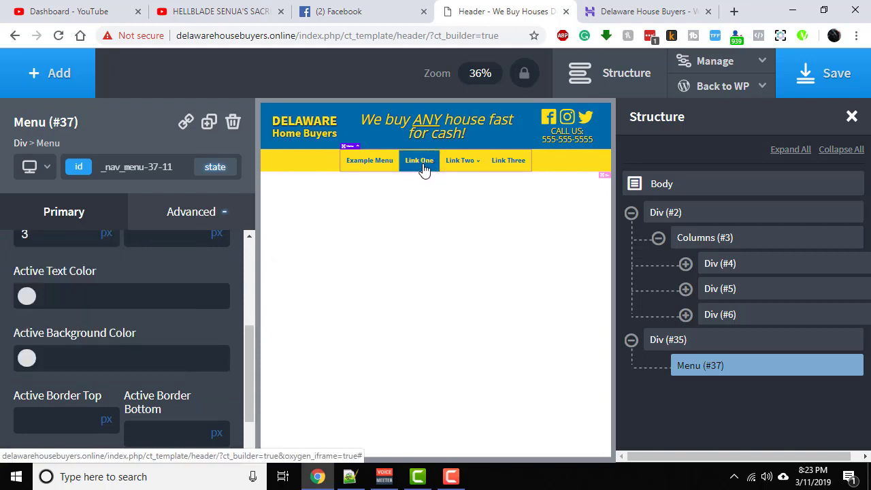
pyautogui.moveTo(455, 164)
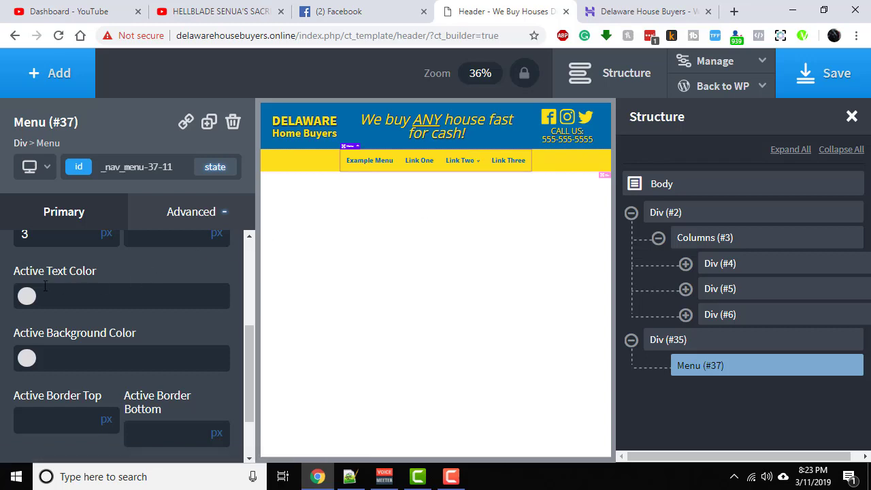
pyautogui.scroll(3, 54, 283)
pyautogui.scroll(-2, 70, 289)
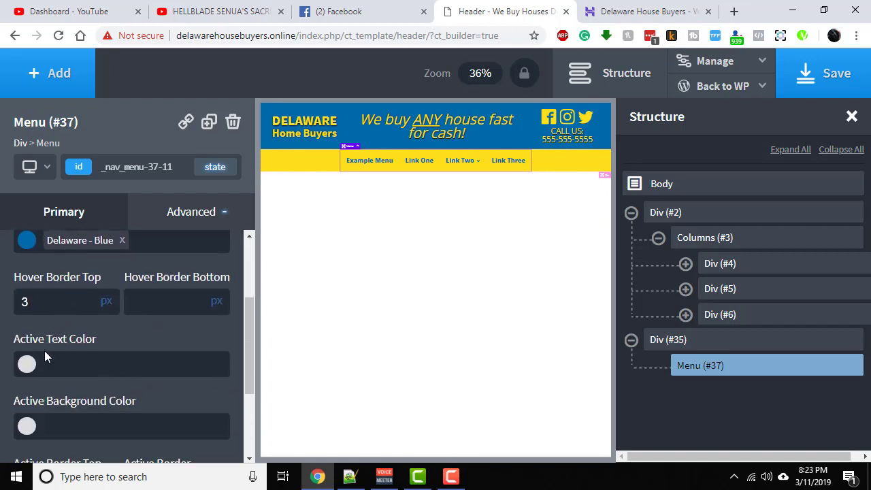
pyautogui.scroll(2, 70, 296)
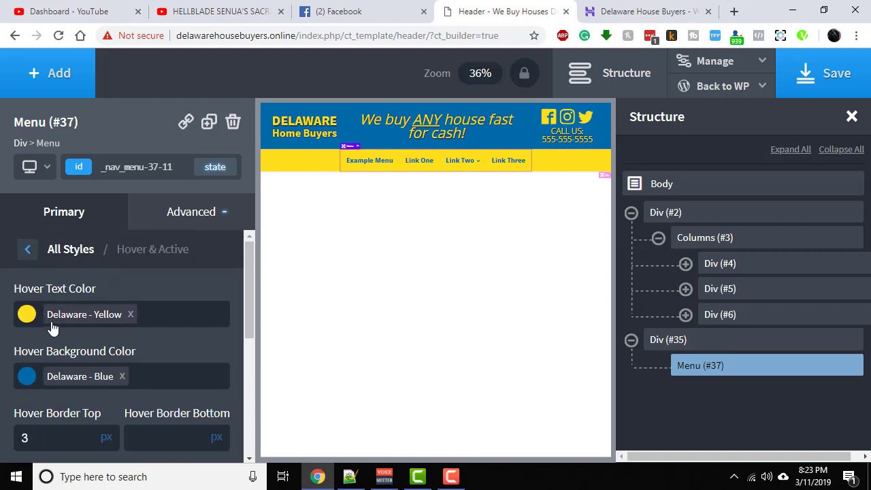
# - Set the menu's active text color to the Delaware - Blue swatch
pyautogui.scroll(-1, 70, 354)
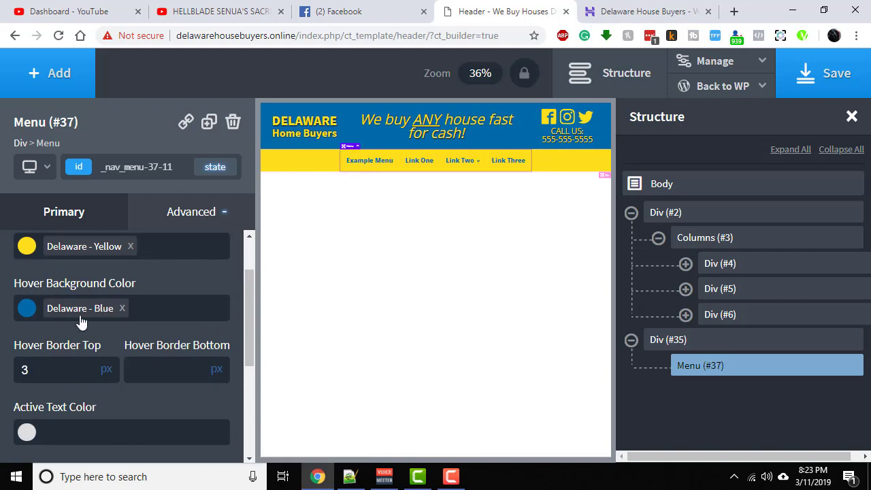
pyautogui.scroll(-2, 31, 324)
pyautogui.click(27, 297)
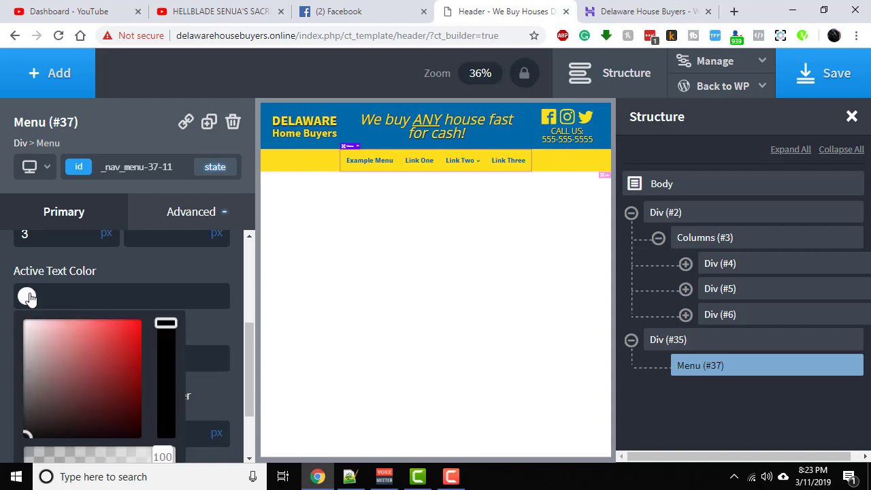
pyautogui.scroll(1, 99, 276)
pyautogui.scroll(2, 100, 279)
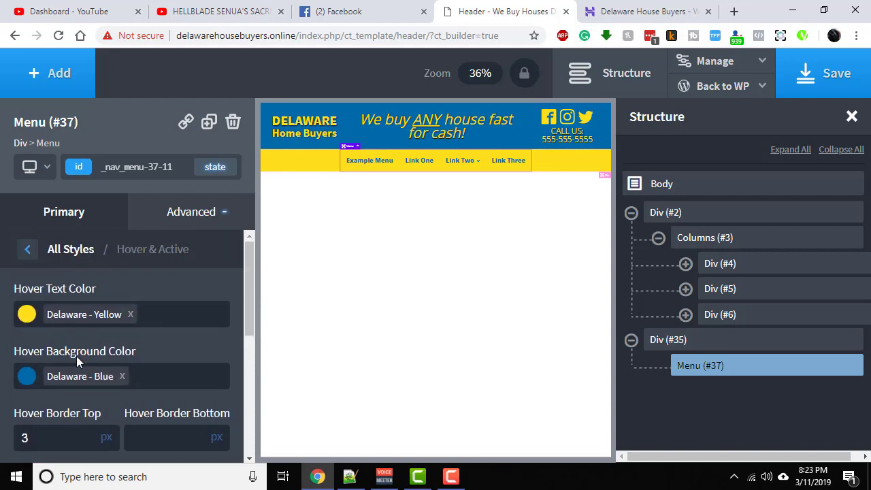
pyautogui.scroll(-2, 76, 356)
pyautogui.scroll(-2, 76, 351)
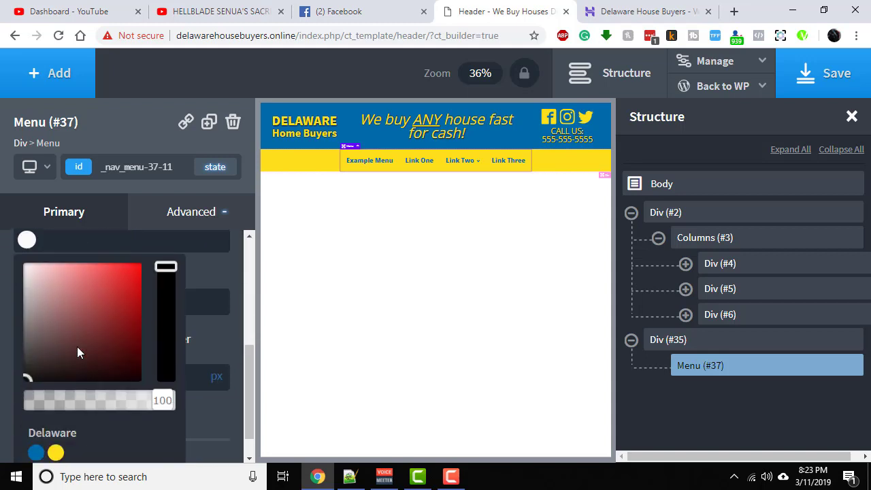
pyautogui.click(36, 442)
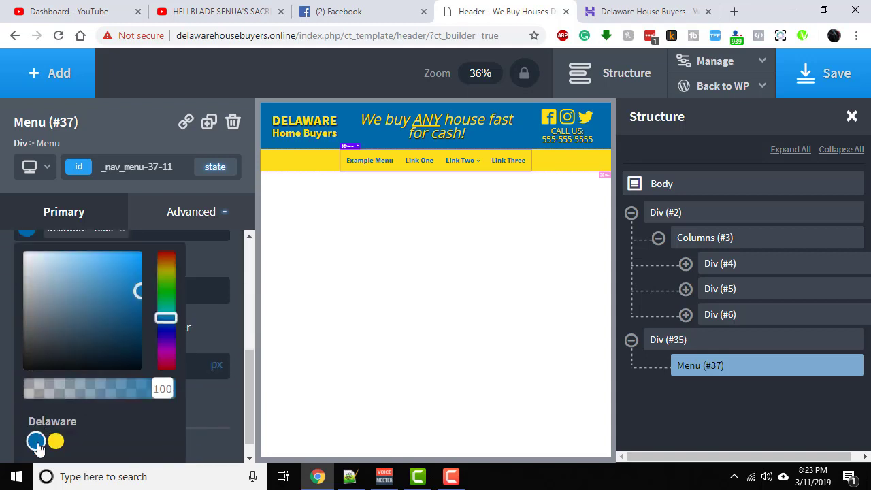
pyautogui.click(205, 410)
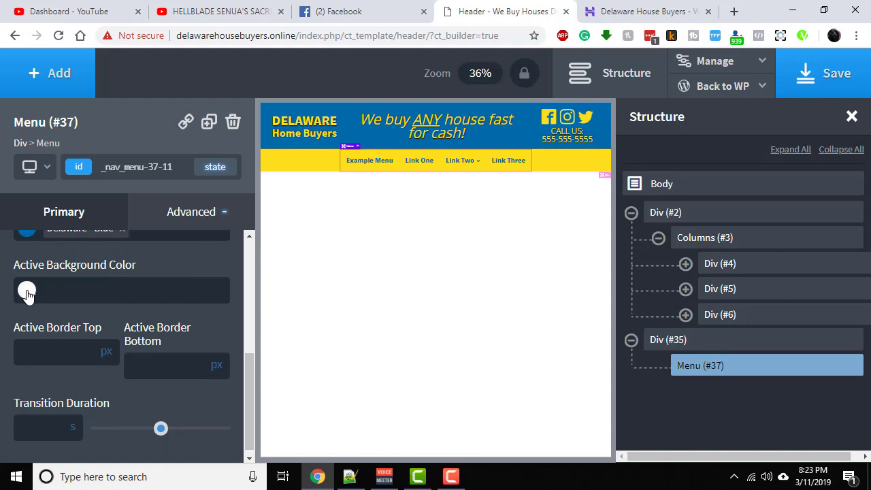
# - Replace the menu's active text color with the Delaware - Yellow swatch
pyautogui.scroll(1, 92, 296)
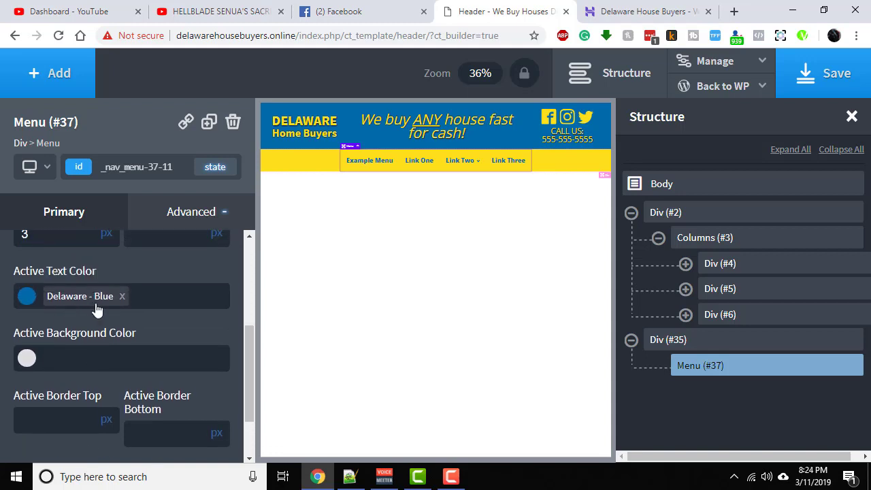
pyautogui.click(122, 296)
pyautogui.click(26, 300)
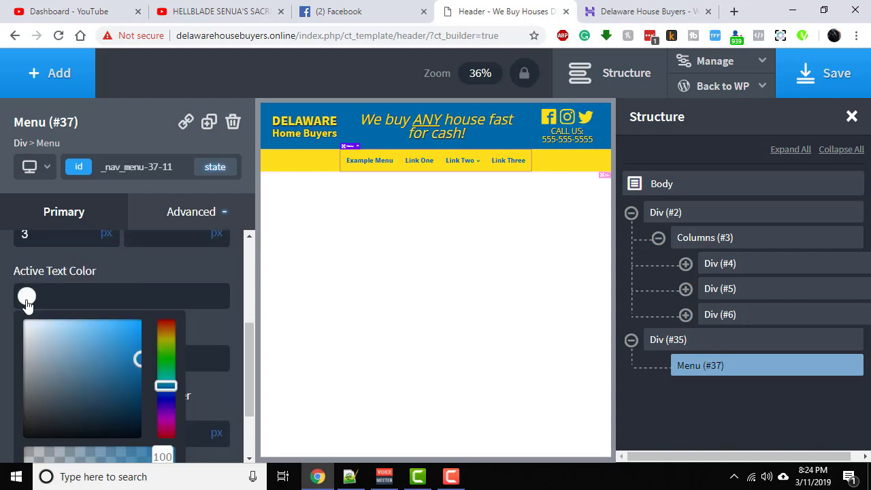
pyautogui.scroll(-1, 170, 340)
pyautogui.click(56, 441)
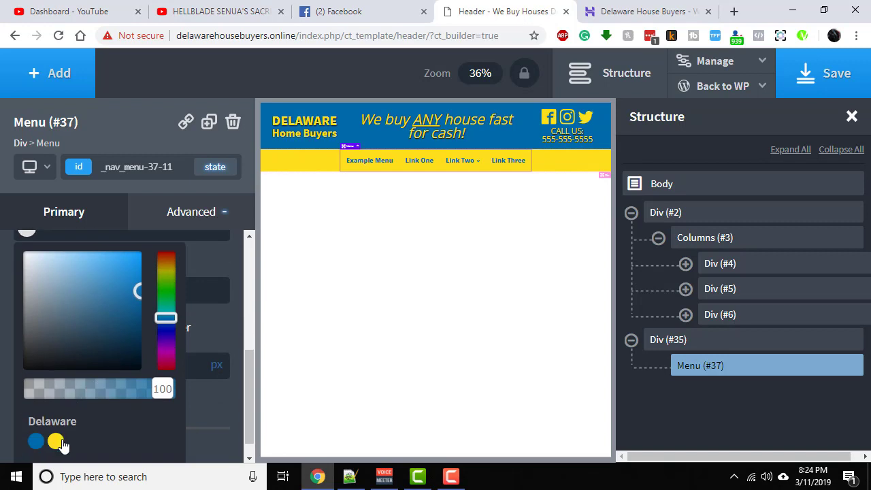
pyautogui.click(211, 326)
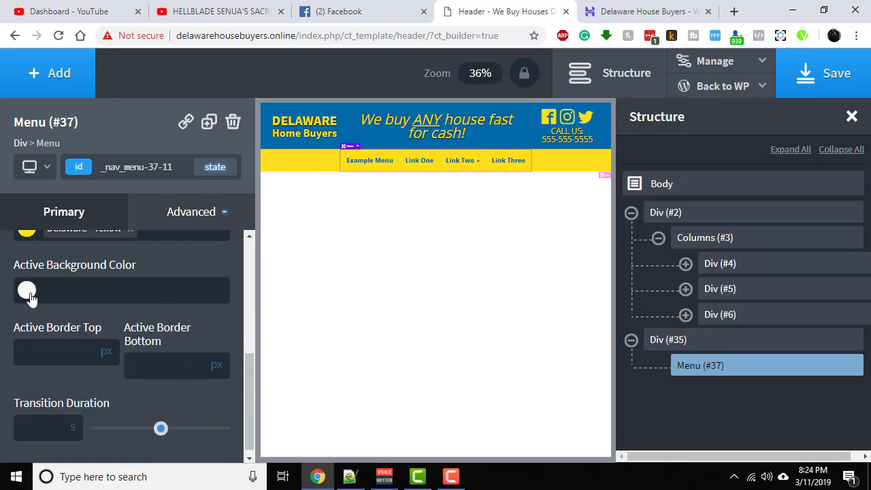
# - Set the menu's active background color to the Delaware - Blue swatch
pyautogui.click(27, 290)
pyautogui.scroll(-1, 61, 360)
pyautogui.click(36, 418)
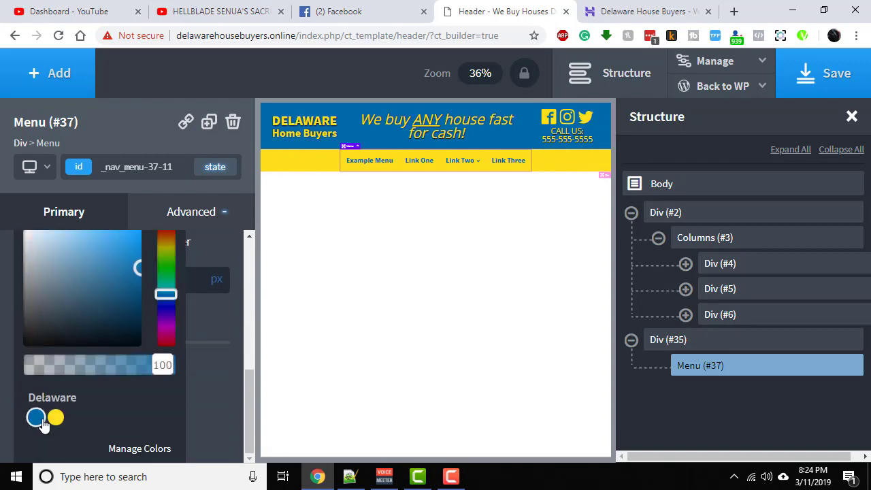
pyautogui.click(239, 332)
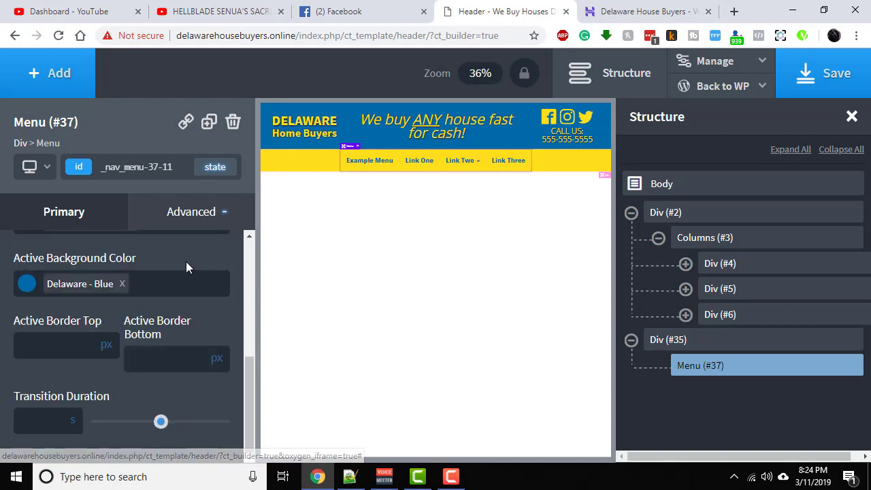
# - Save the header template and reload the live Delaware House Buyers page
pyautogui.click(814, 82)
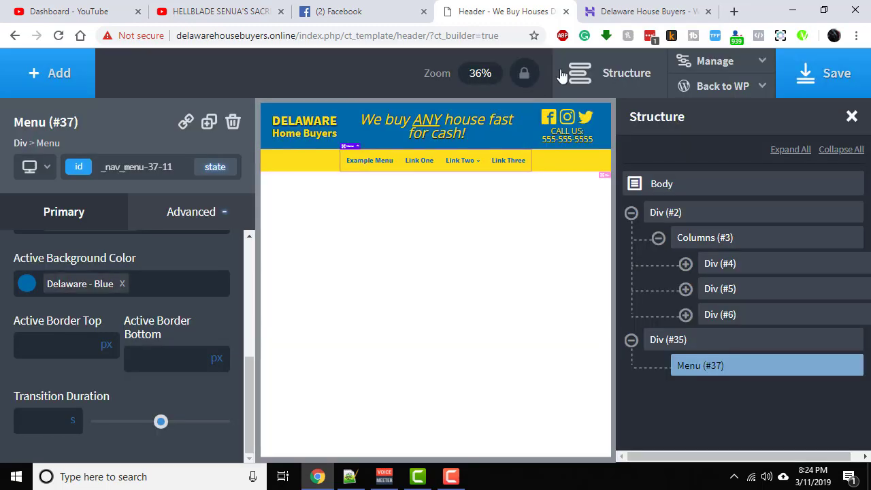
pyautogui.click(609, 14)
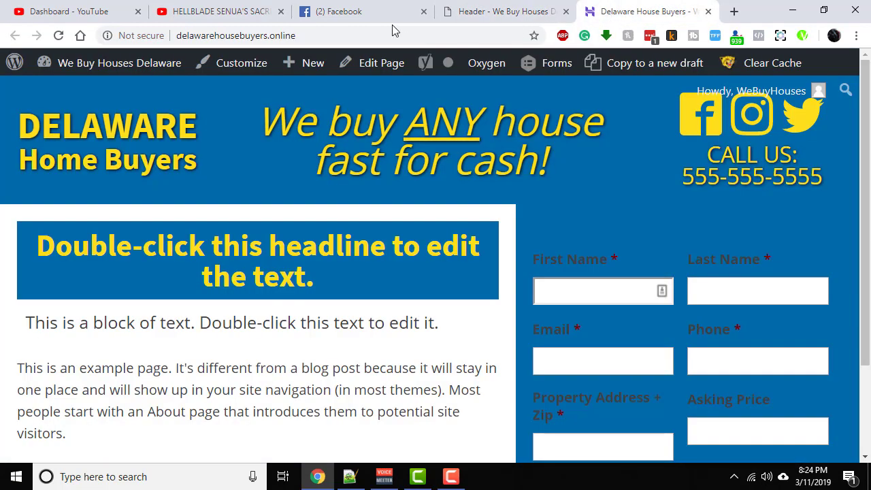
pyautogui.click(59, 36)
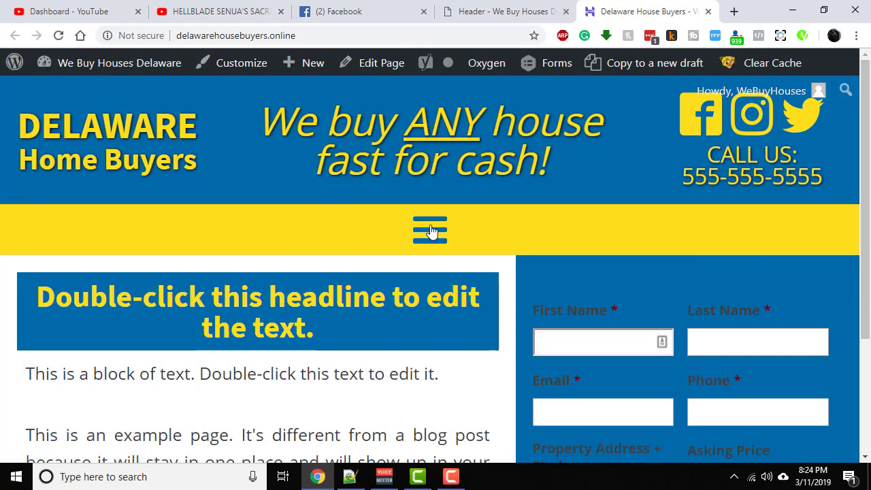
# - Open and close the mobile menu overlay on the live page, and inspect the Link Two dropdown
pyautogui.click(430, 231)
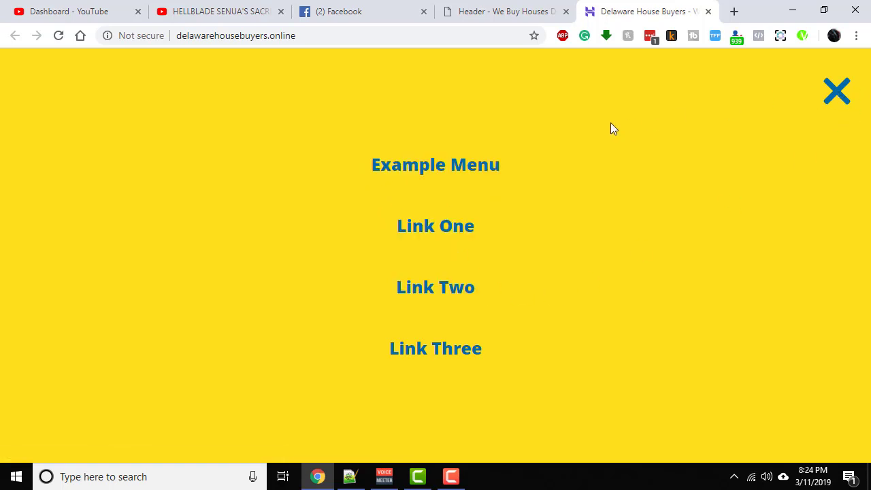
pyautogui.click(836, 90)
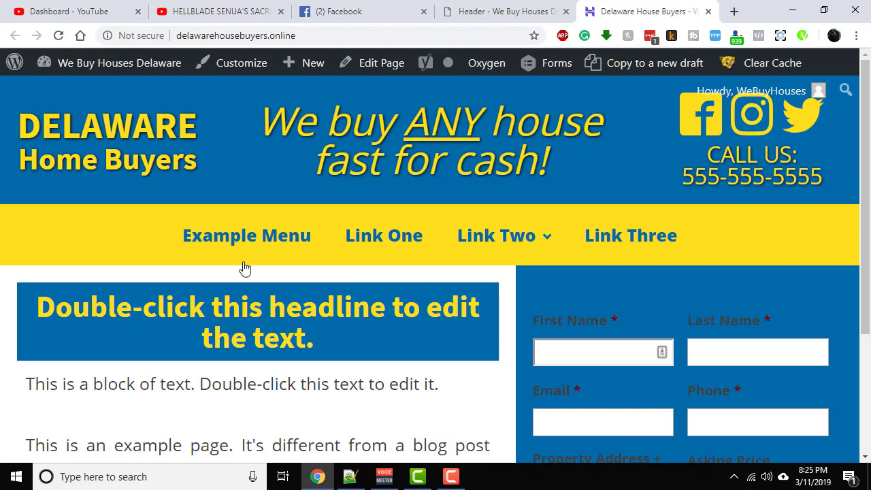
pyautogui.moveTo(500, 234)
# - Back in the header builder, set the background hover color of the menu's dropdowns to Delaware - Yellow
pyautogui.moveTo(500, 232)
pyautogui.click(501, 17)
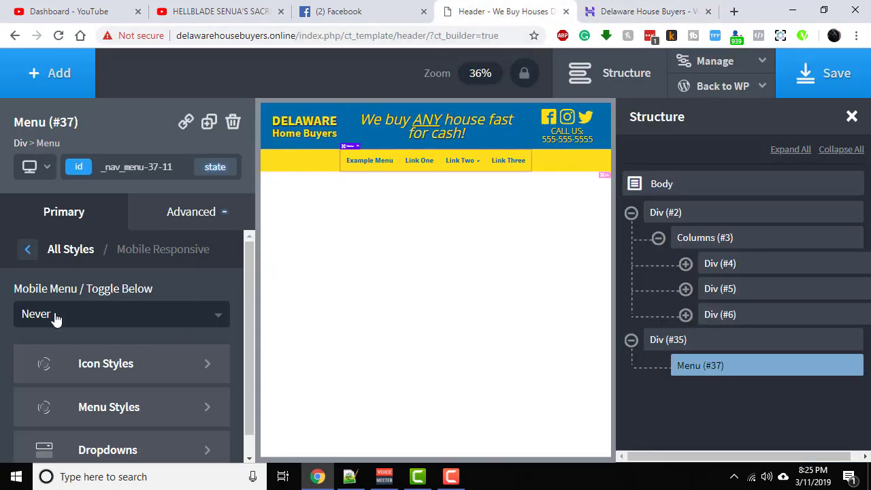
pyautogui.click(27, 252)
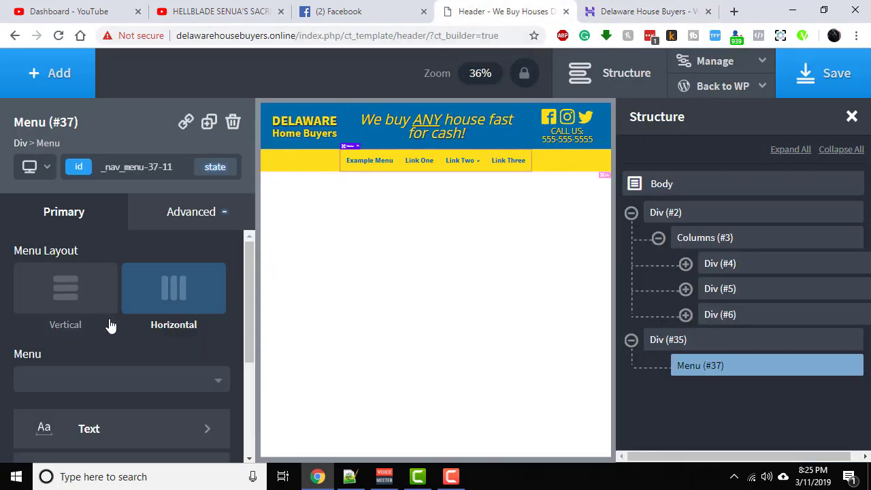
pyautogui.scroll(-3, 133, 352)
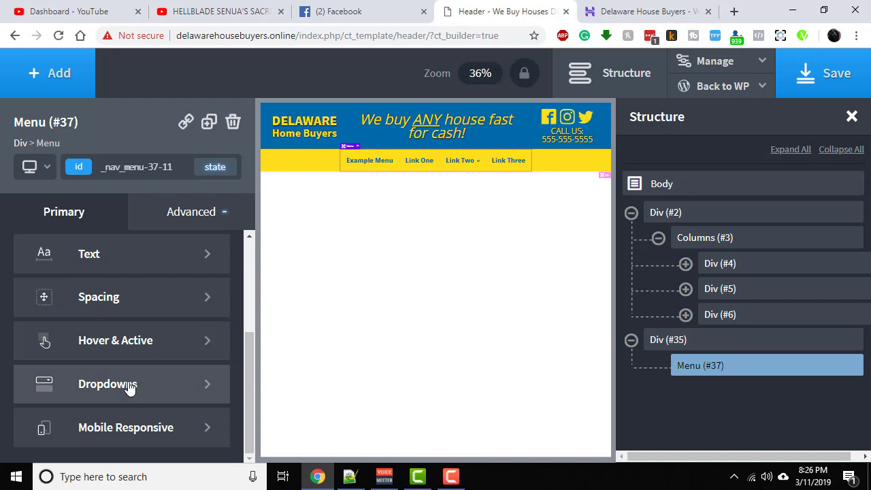
pyautogui.click(108, 384)
pyautogui.scroll(-2, 124, 366)
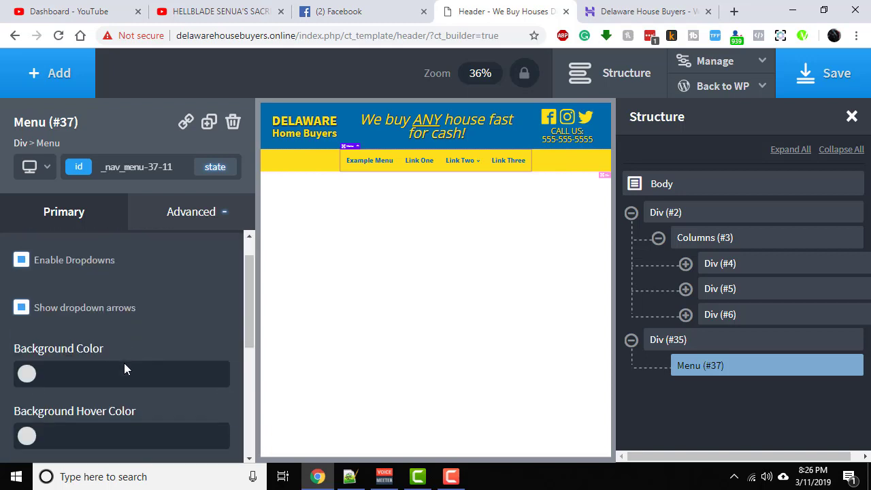
pyautogui.moveTo(469, 167)
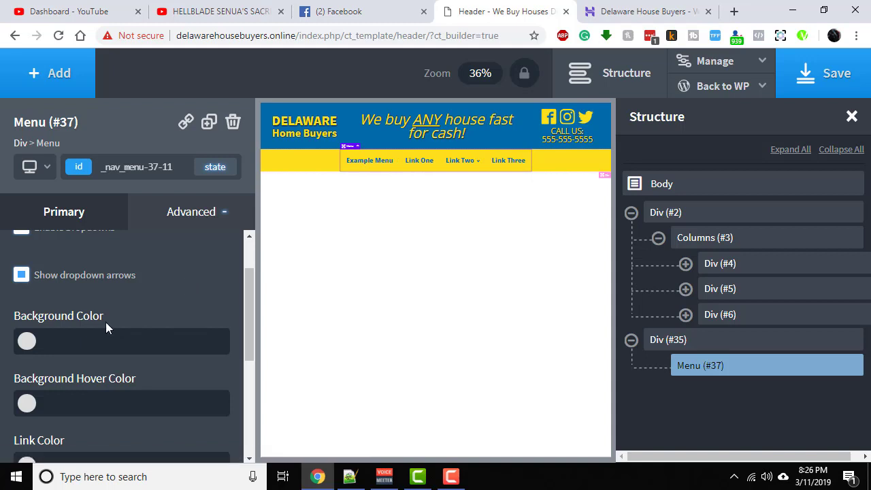
pyautogui.click(26, 341)
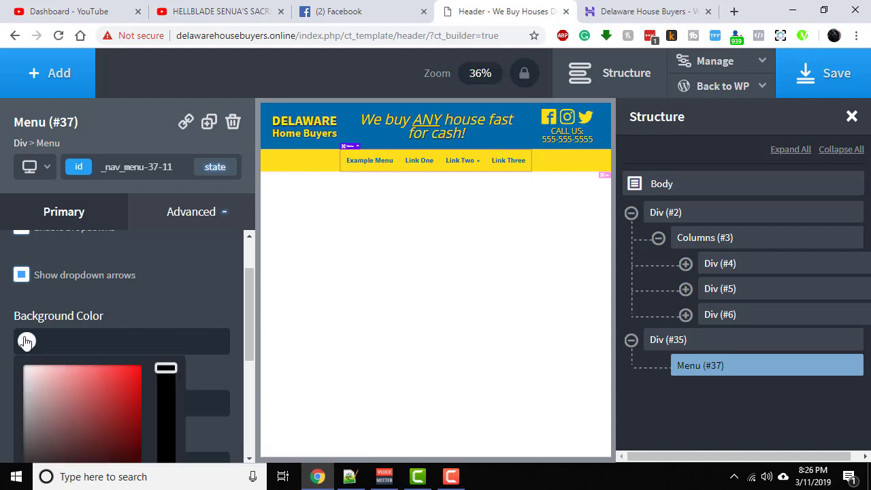
pyautogui.click(130, 326)
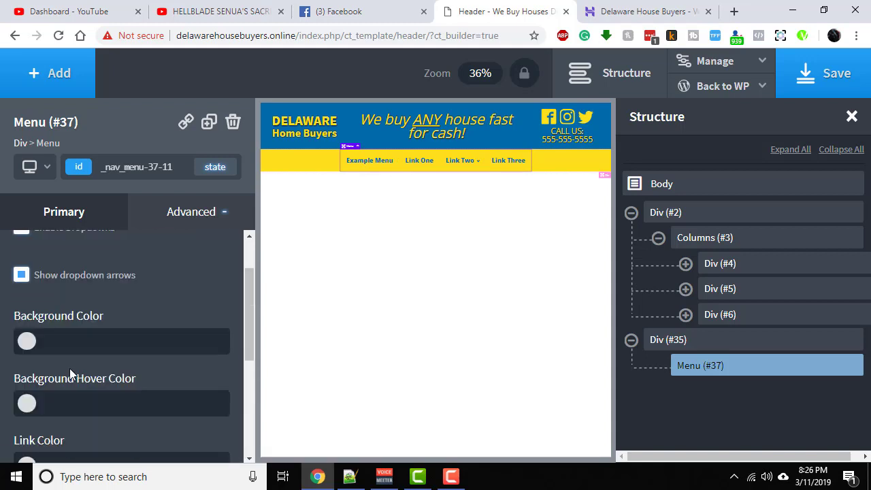
pyautogui.click(27, 403)
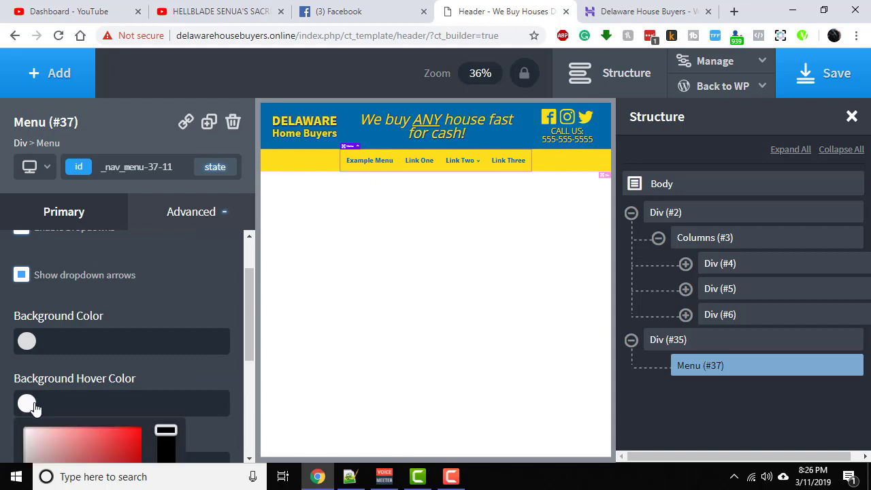
pyautogui.scroll(-2, 147, 377)
pyautogui.scroll(-2, 127, 425)
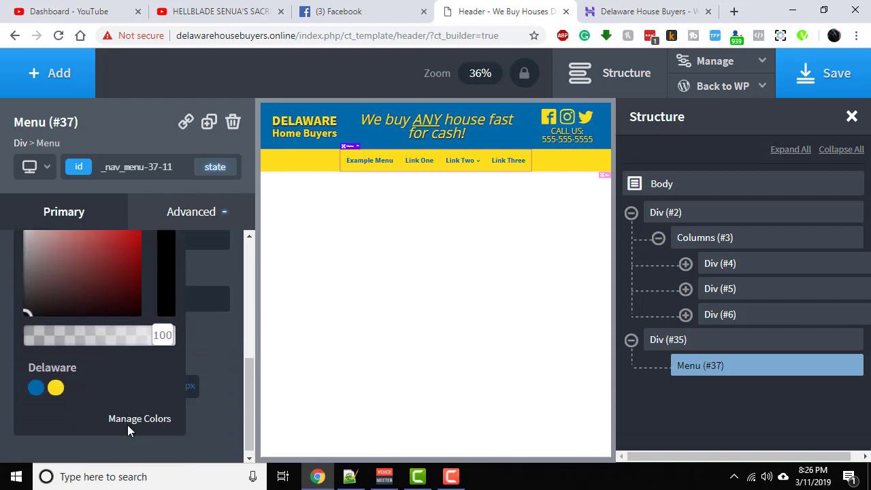
pyautogui.click(55, 382)
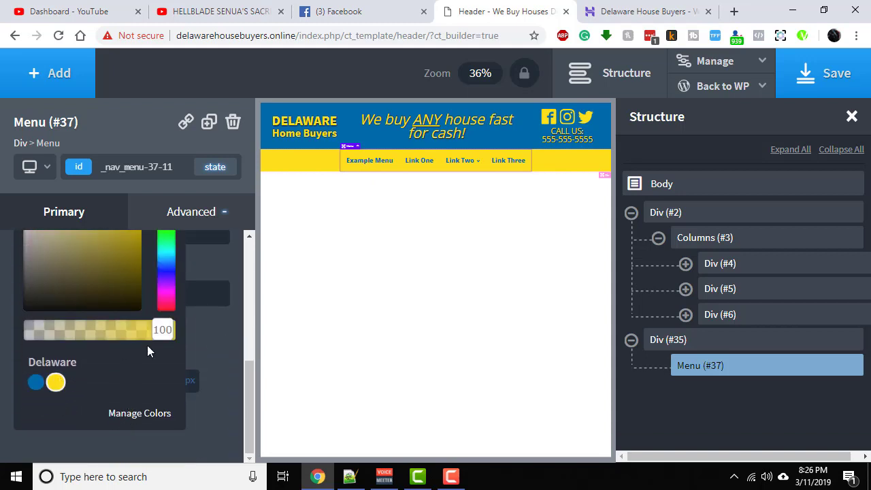
pyautogui.click(221, 329)
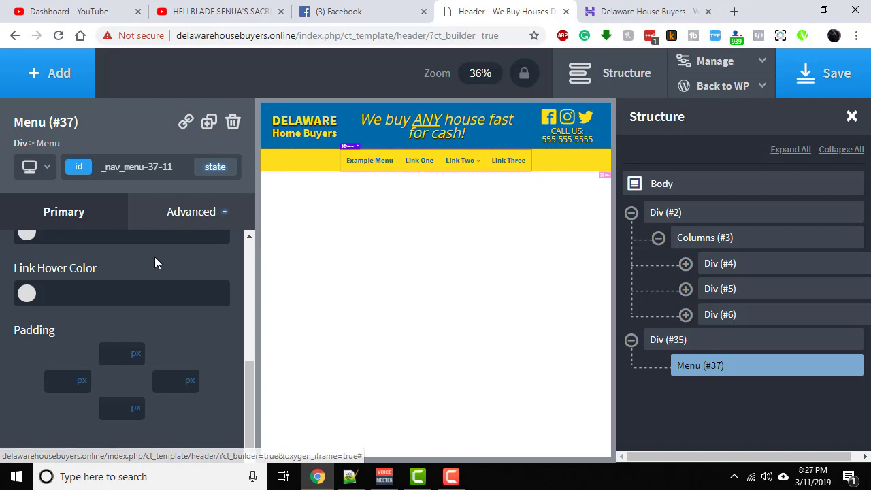
# - Set the link hover color of the menu's dropdowns to the Delaware - Blue swatch
pyautogui.scroll(1, 132, 279)
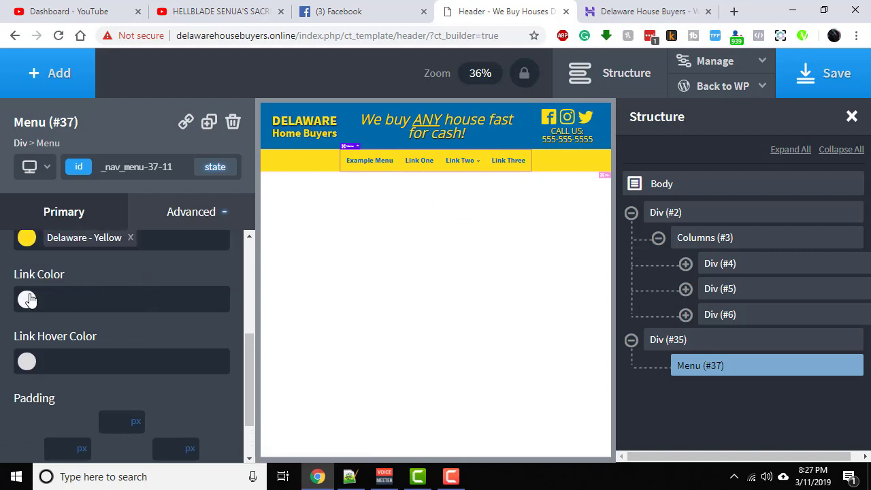
pyautogui.click(26, 362)
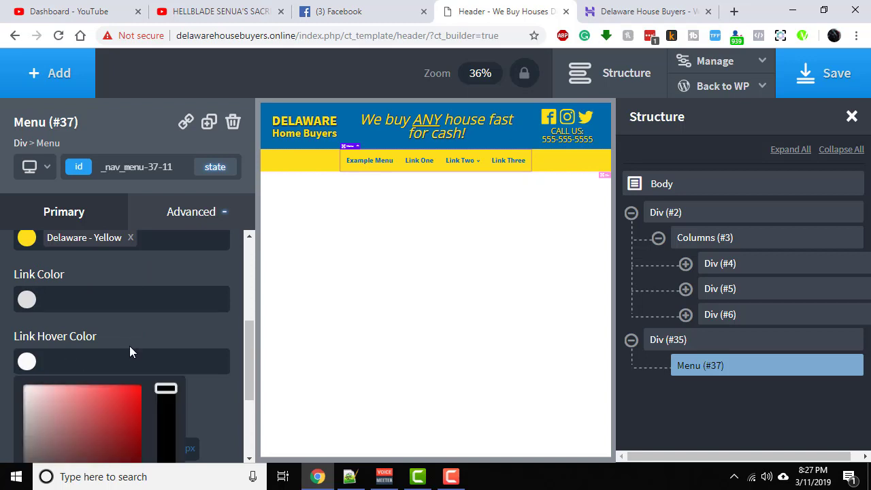
pyautogui.scroll(-2, 129, 350)
pyautogui.click(36, 438)
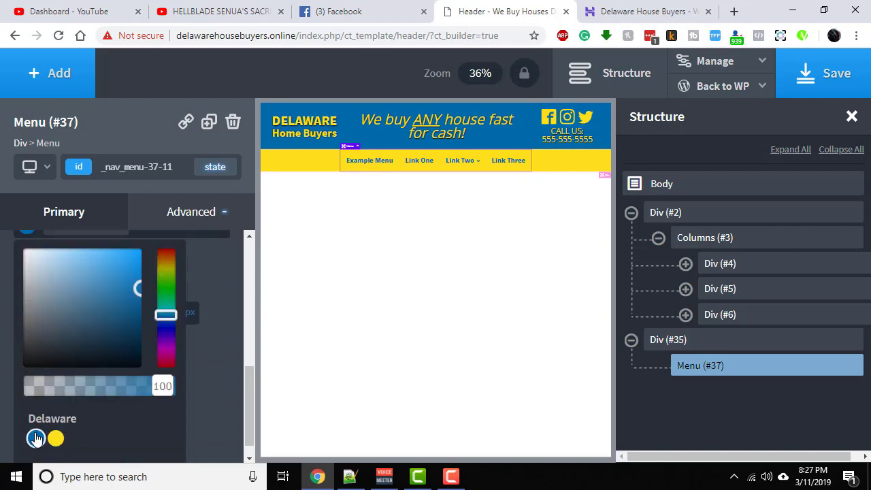
pyautogui.click(216, 334)
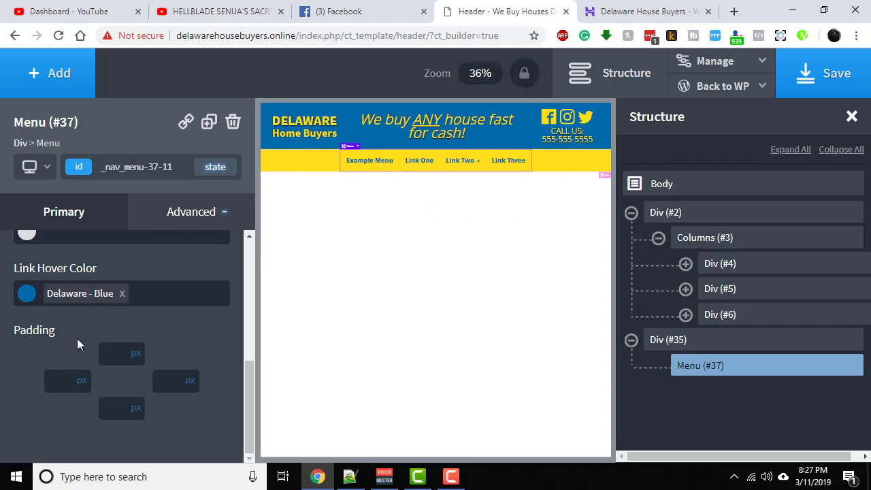
# - Return to the menu's main style settings and save the header template
pyautogui.scroll(10, 77, 338)
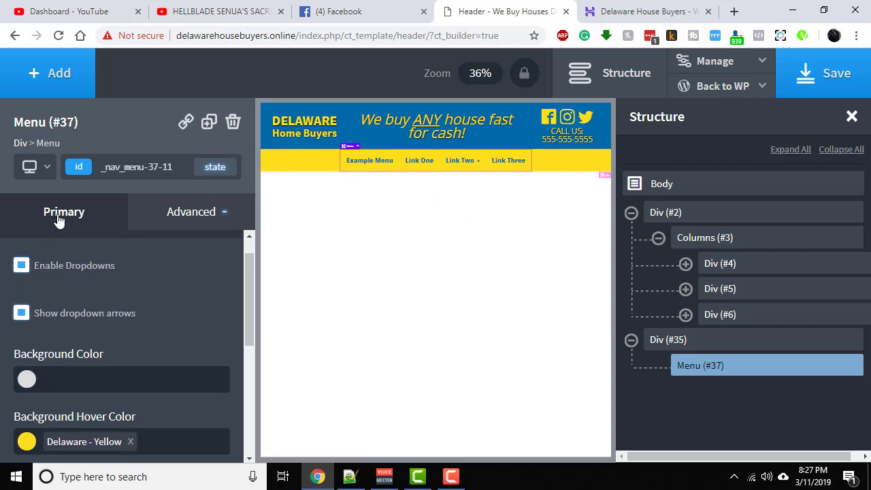
pyautogui.scroll(-10, 116, 286)
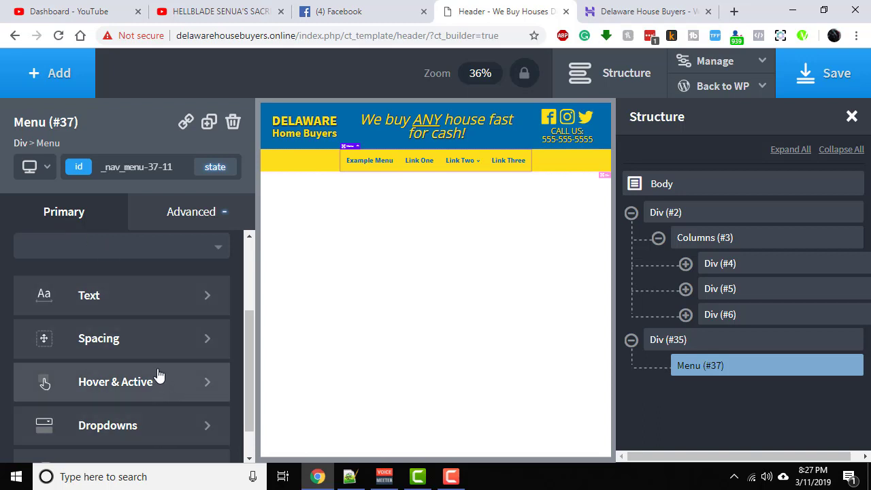
pyautogui.click(825, 72)
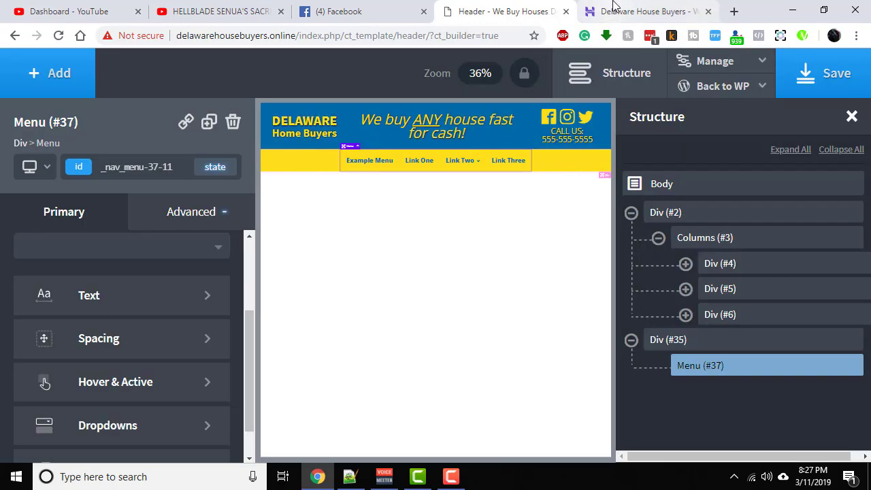
# - Reload the live Delaware page and inspect the hover colors of the Link Two dropdown
pyautogui.click(616, 10)
pyautogui.click(58, 36)
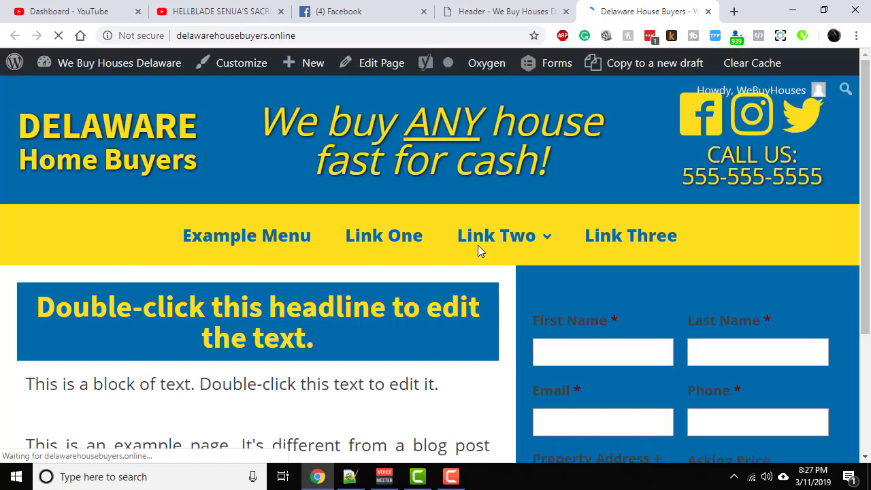
pyautogui.moveTo(486, 235)
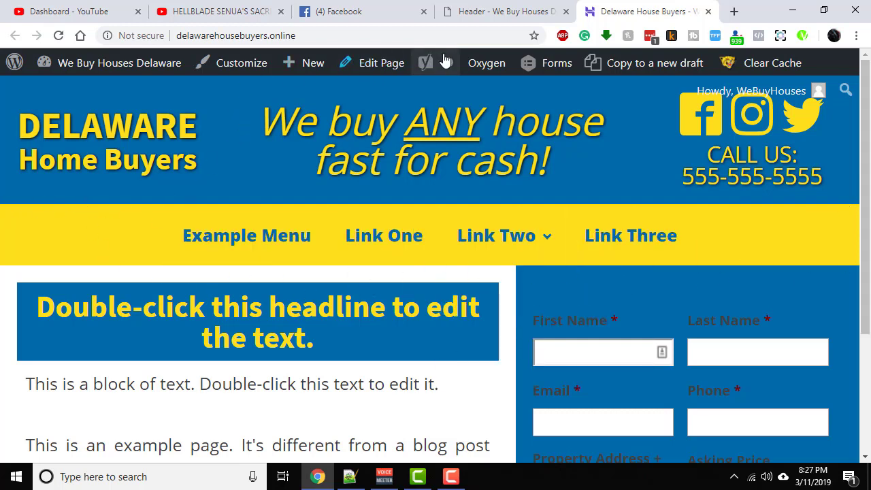
# - Back in the header builder, set the menu's mobile toggle to Page container (1120px) and below, and save the template
pyautogui.click(476, 11)
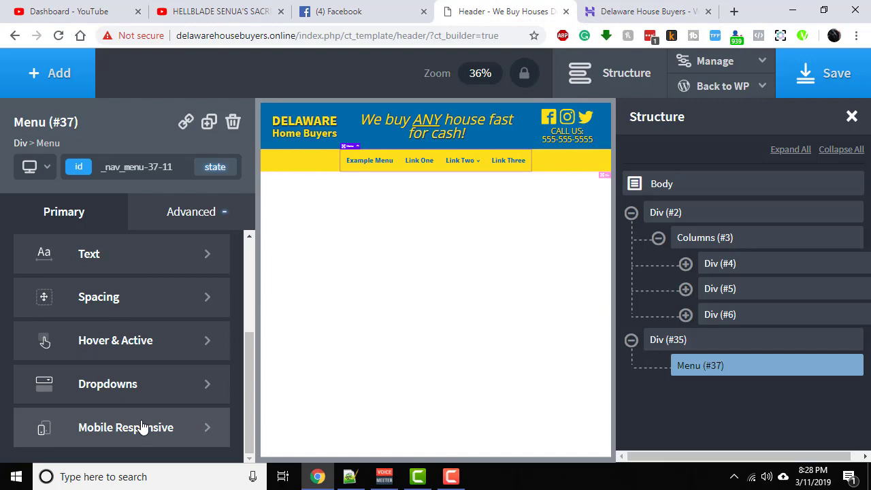
pyautogui.click(142, 427)
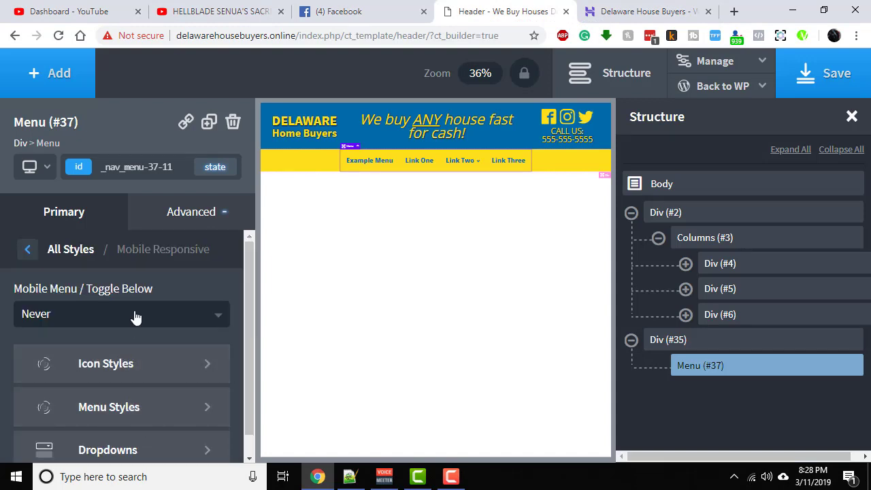
pyautogui.click(85, 320)
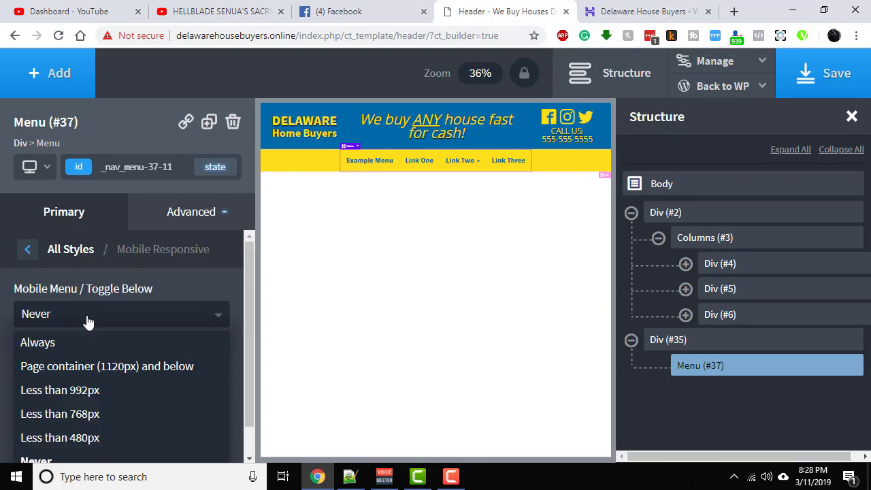
pyautogui.click(123, 368)
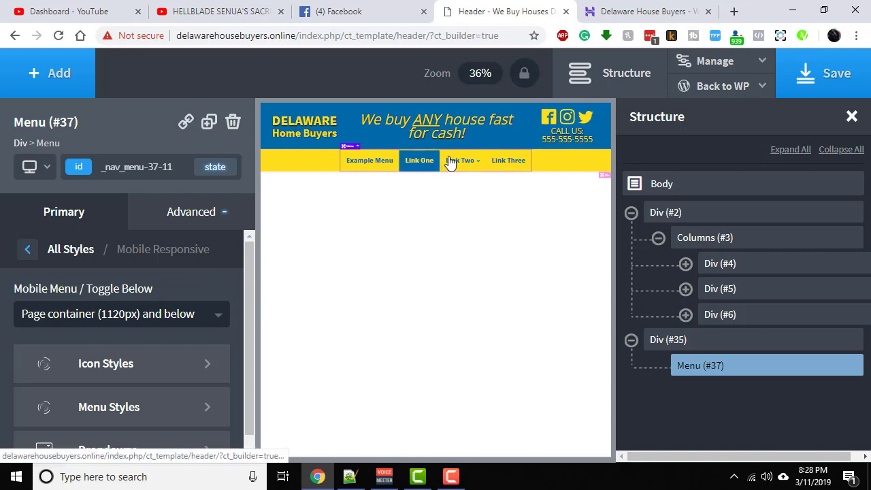
pyautogui.click(799, 81)
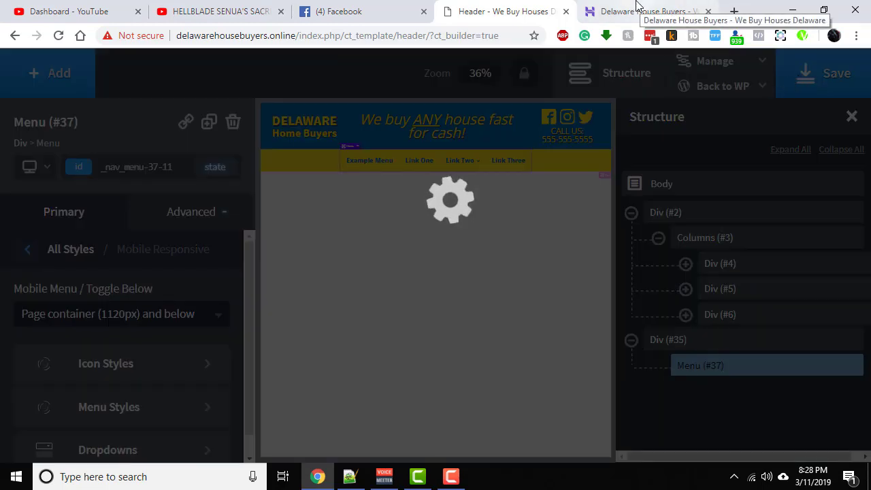
# - Reload the live page, then open and close the mobile menu overlay from the hamburger icon
pyautogui.click(639, 8)
pyautogui.click(60, 39)
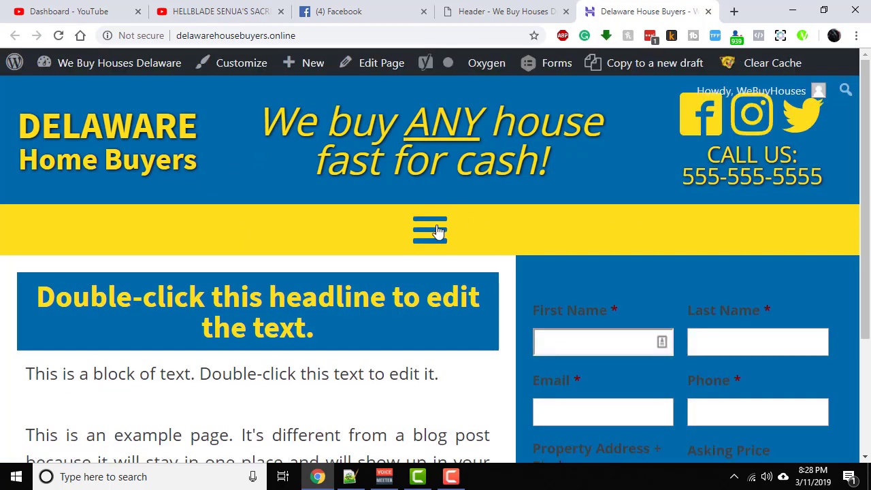
pyautogui.click(423, 235)
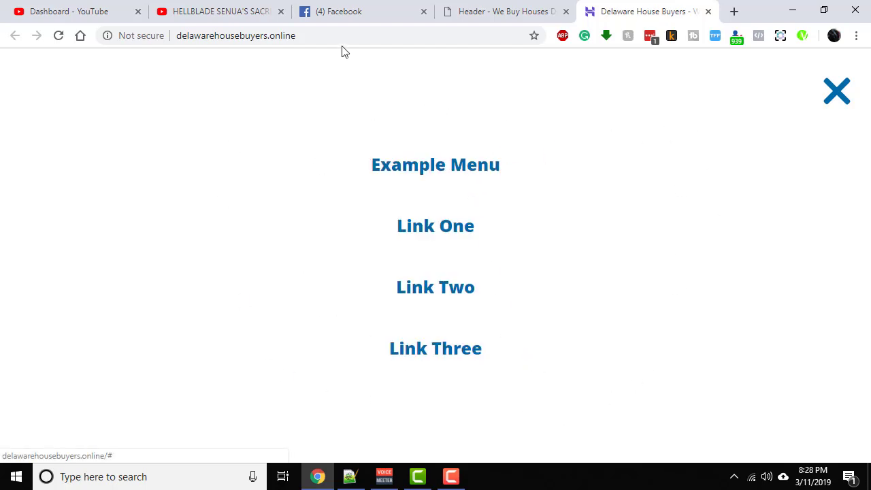
pyautogui.click(827, 103)
# - In the header builder, set the background color of the mobile responsive menu to Delaware - Yellow
pyautogui.click(485, 11)
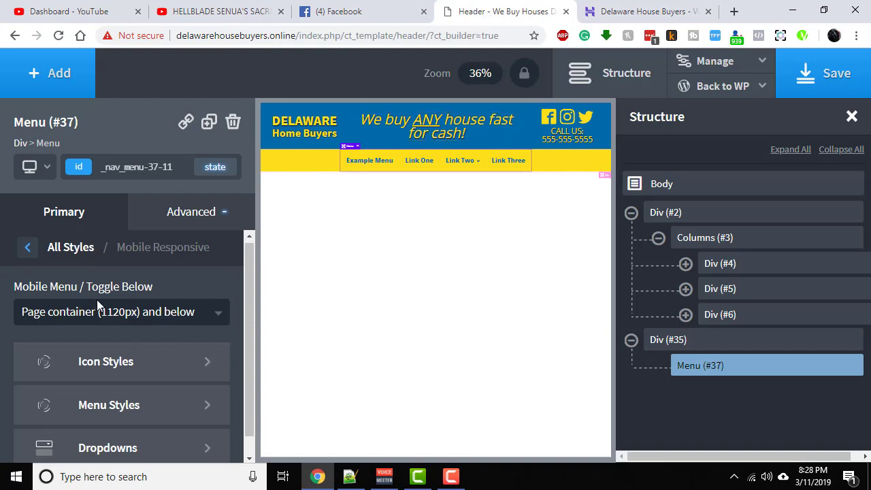
pyautogui.scroll(-1, 102, 340)
pyautogui.click(111, 396)
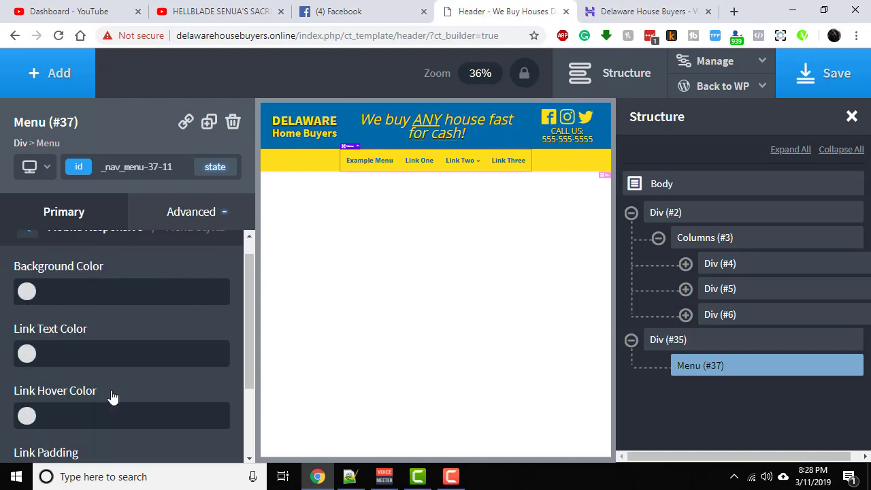
pyautogui.click(26, 291)
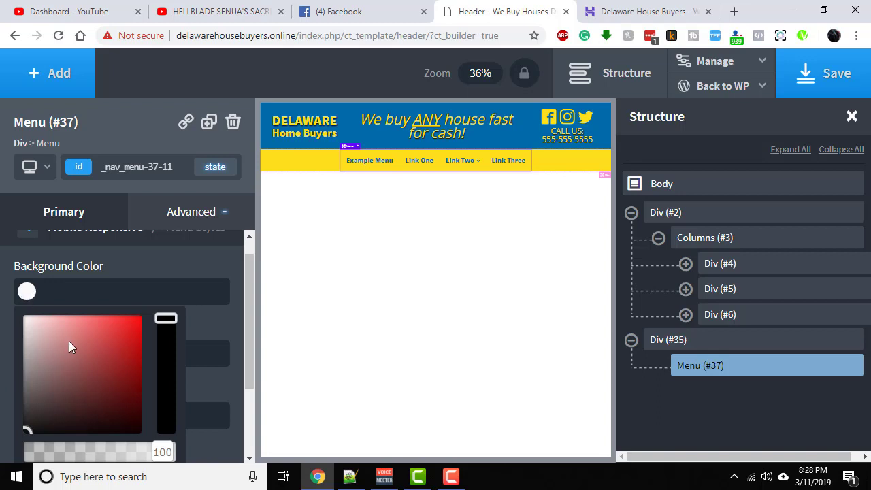
pyautogui.scroll(-3, 69, 341)
pyautogui.click(56, 392)
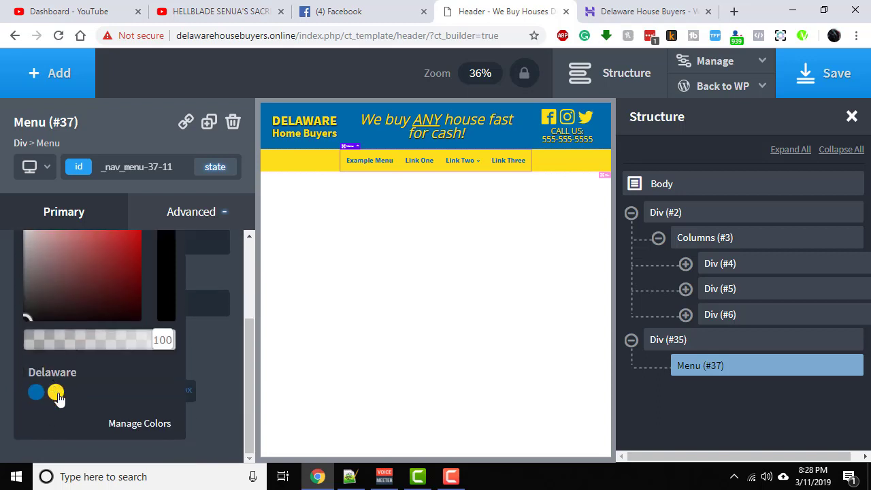
pyautogui.click(207, 359)
# - Set the mobile menu's link text color to Delaware - Blue and save the header template
pyautogui.scroll(1, 68, 313)
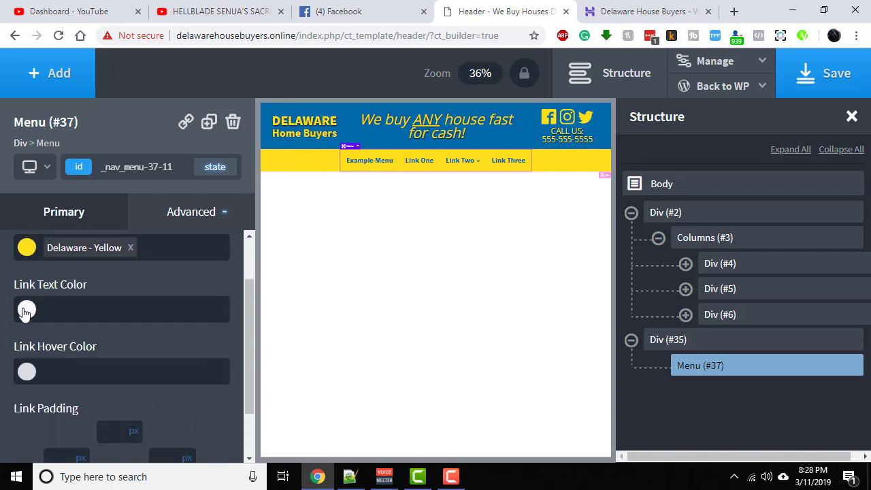
pyautogui.click(27, 310)
pyautogui.scroll(-2, 130, 328)
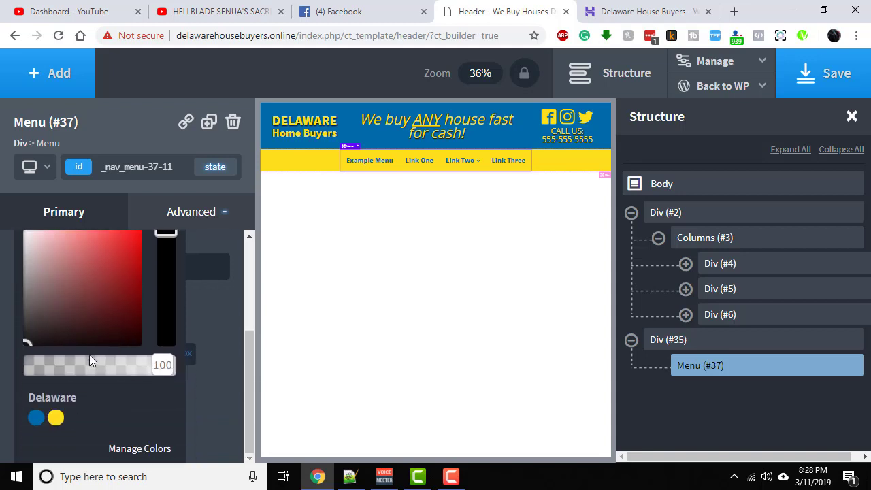
pyautogui.click(37, 420)
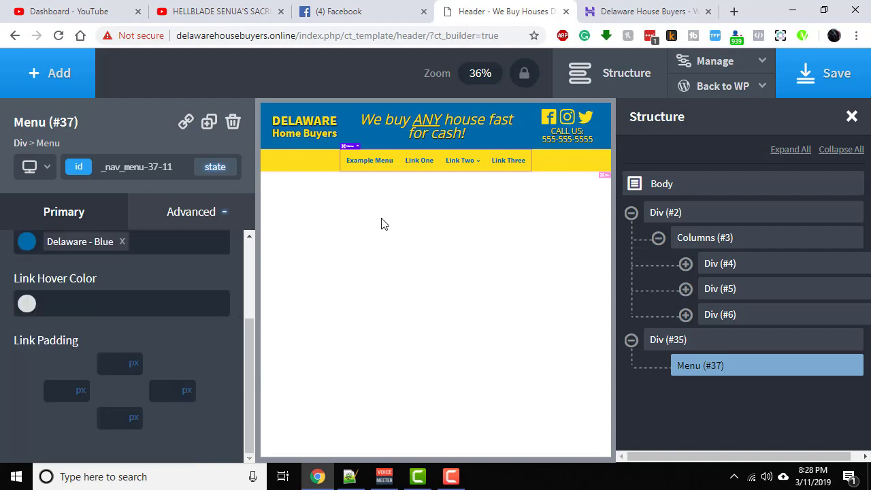
pyautogui.click(829, 73)
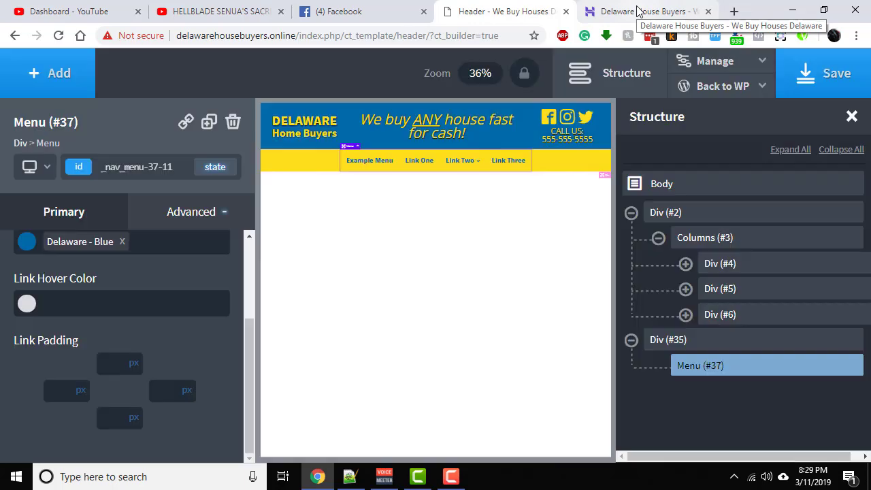
# - Check the recolored mobile menu overlay on the live page and close it
pyautogui.click(639, 12)
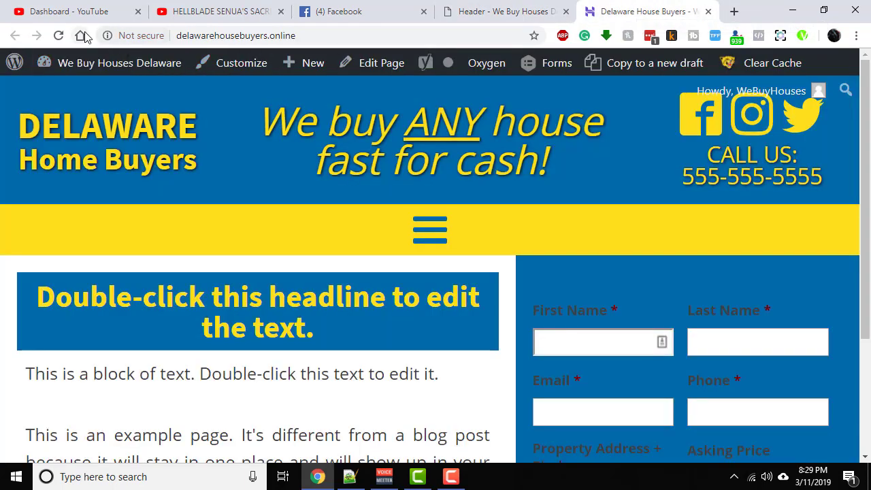
pyautogui.click(430, 230)
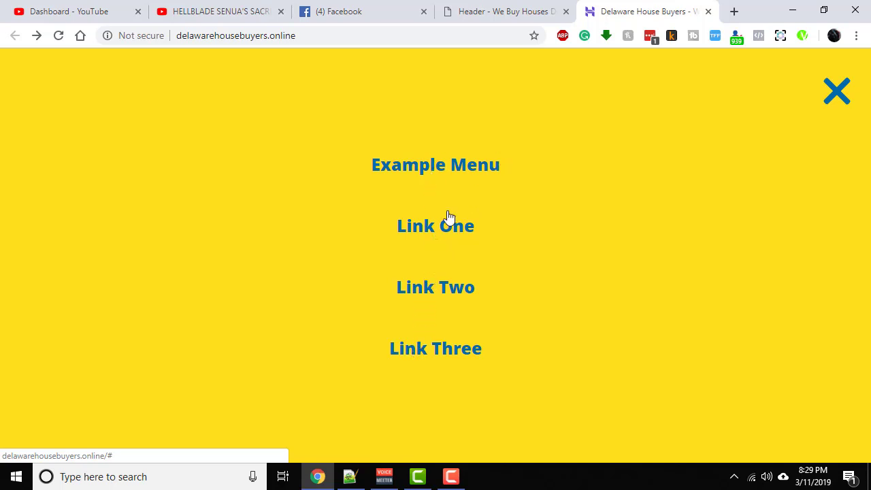
pyautogui.click(827, 105)
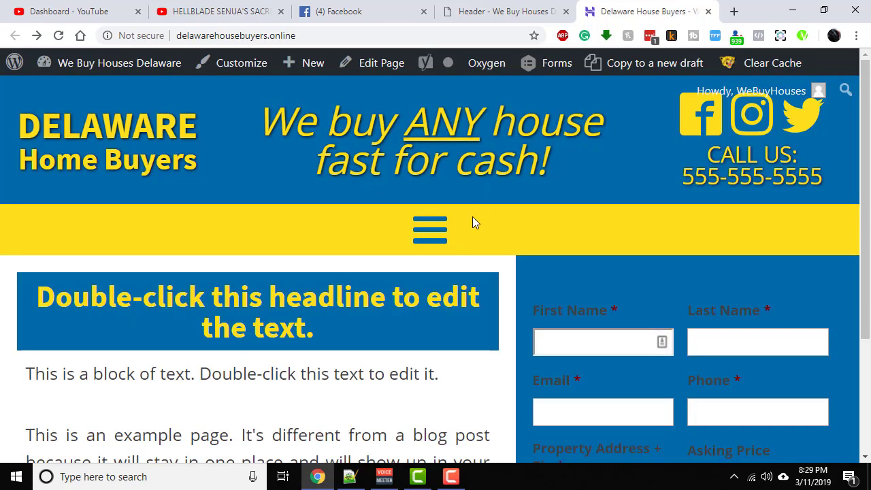
# - Back in the header builder, set the mobile menu's link hover color to the darker blue #00426b and save the template
pyautogui.click(528, 8)
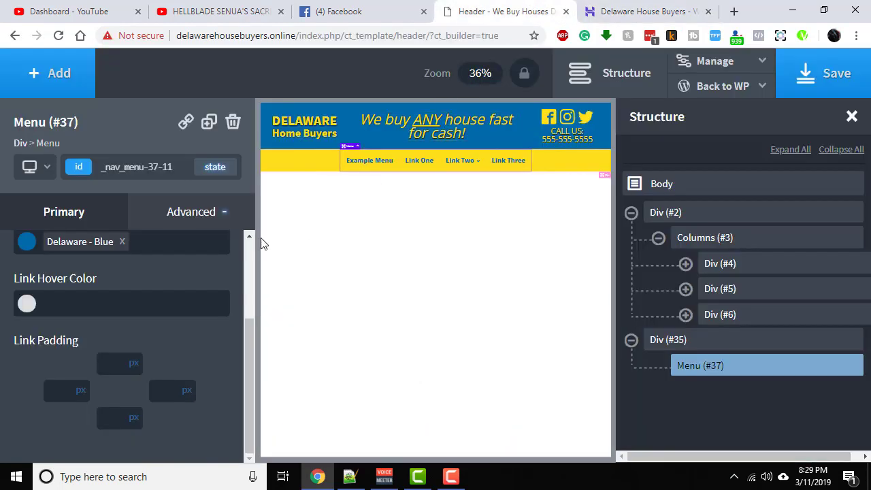
pyautogui.click(26, 304)
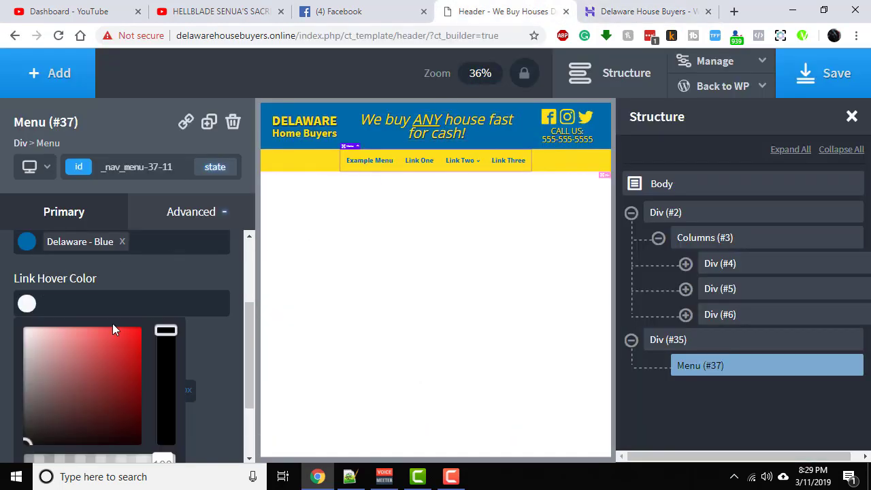
pyautogui.scroll(-1, 112, 323)
pyautogui.scroll(-1, 81, 411)
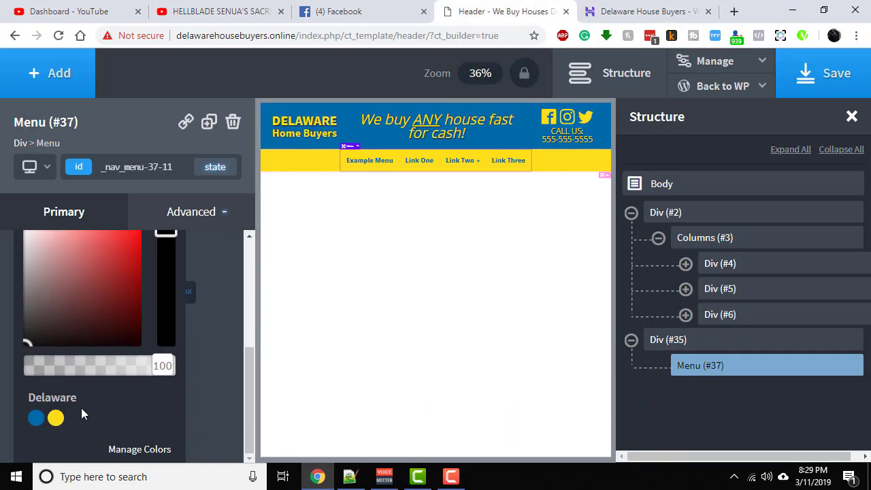
pyautogui.click(37, 420)
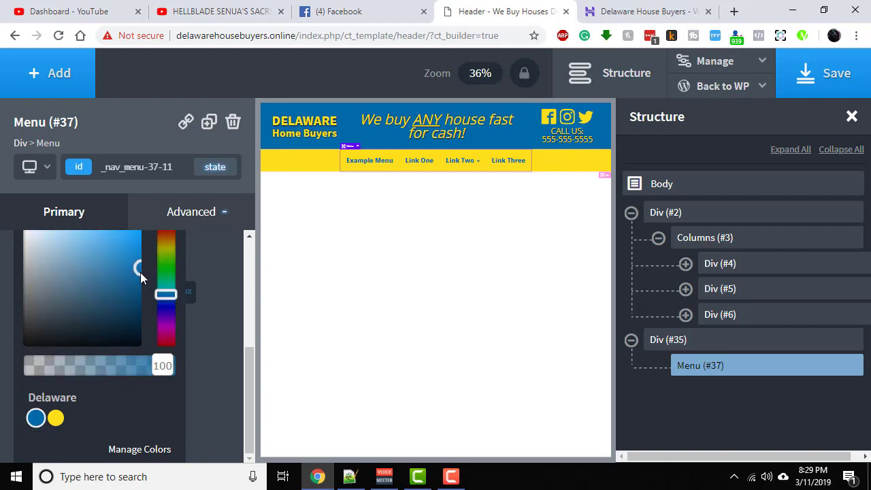
pyautogui.moveTo(141, 272); pyautogui.dragTo(148, 298)
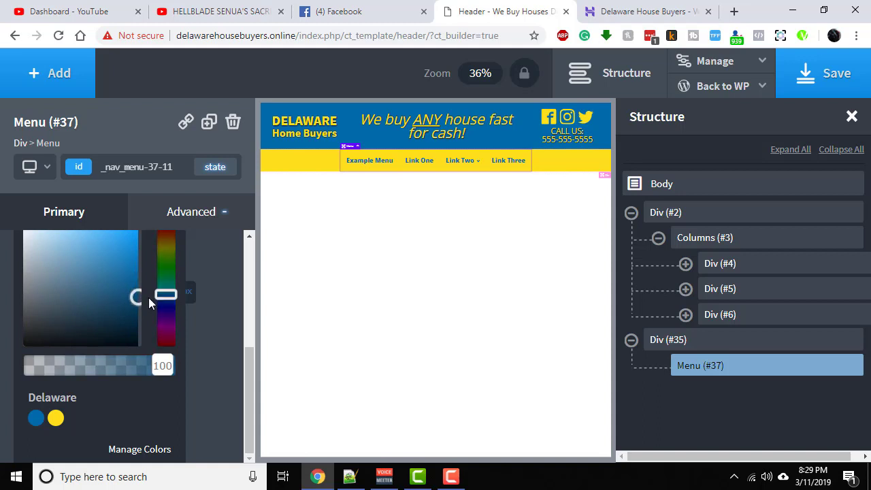
pyautogui.click(223, 294)
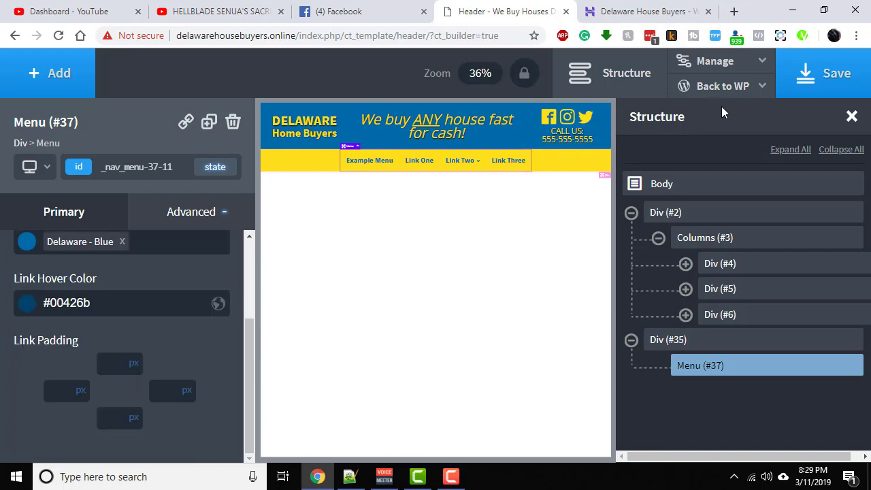
pyautogui.click(806, 76)
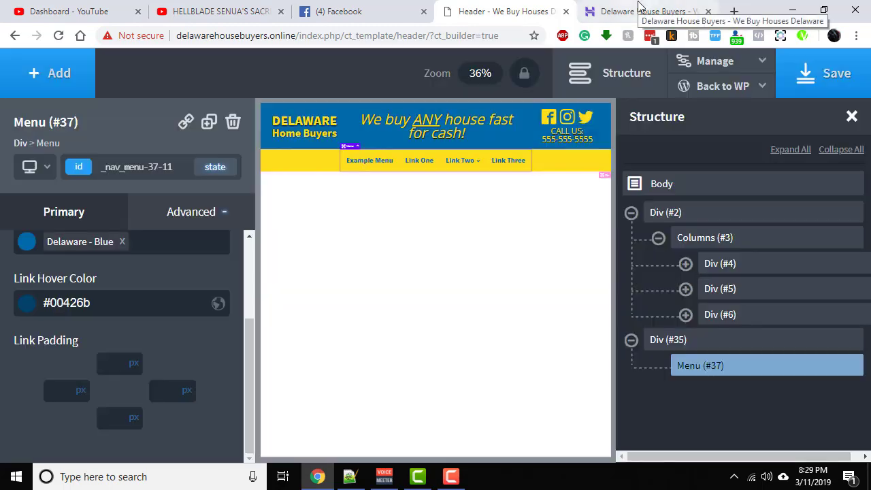
# - Reload the live page, check the link hover color in the mobile menu overlay, and close the overlay
pyautogui.click(639, 6)
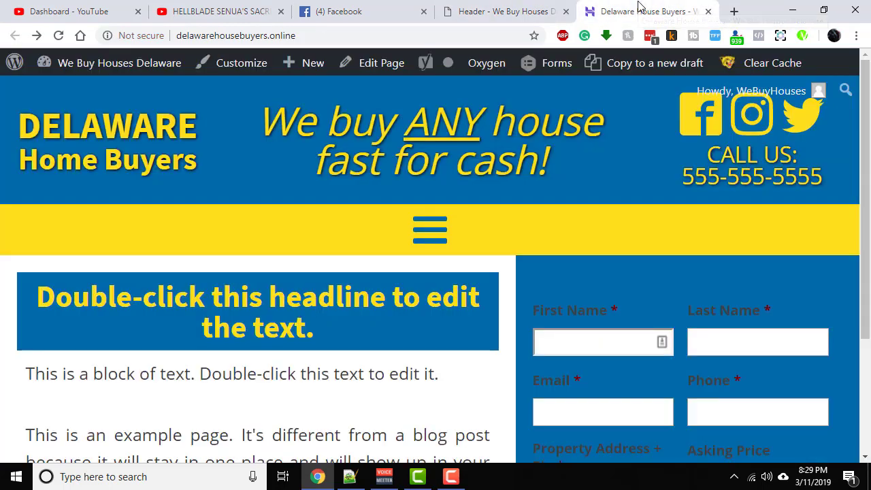
pyautogui.click(58, 35)
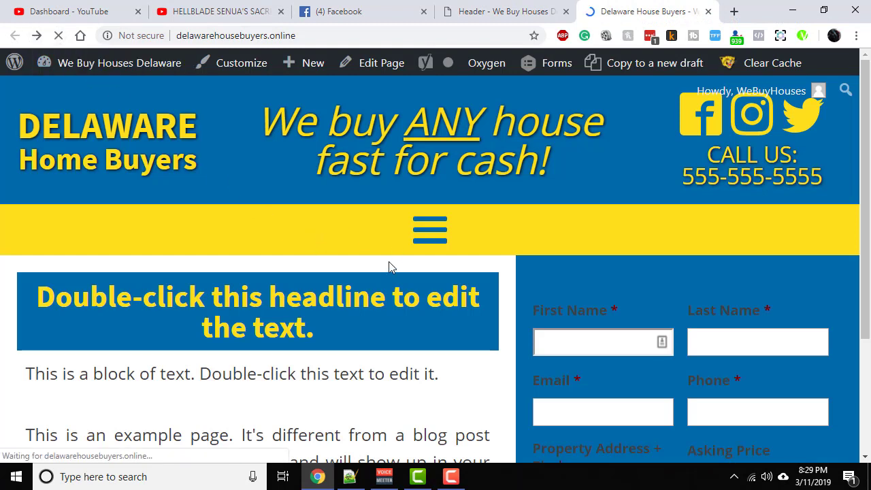
pyautogui.click(430, 233)
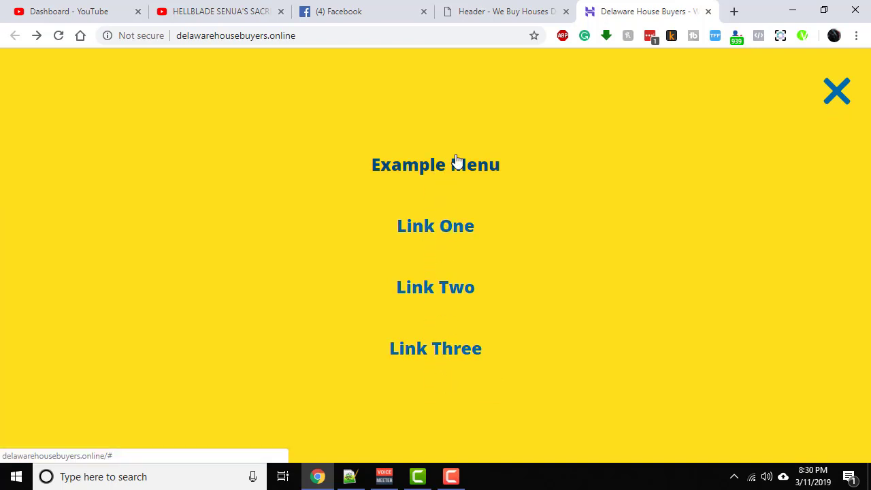
pyautogui.click(837, 91)
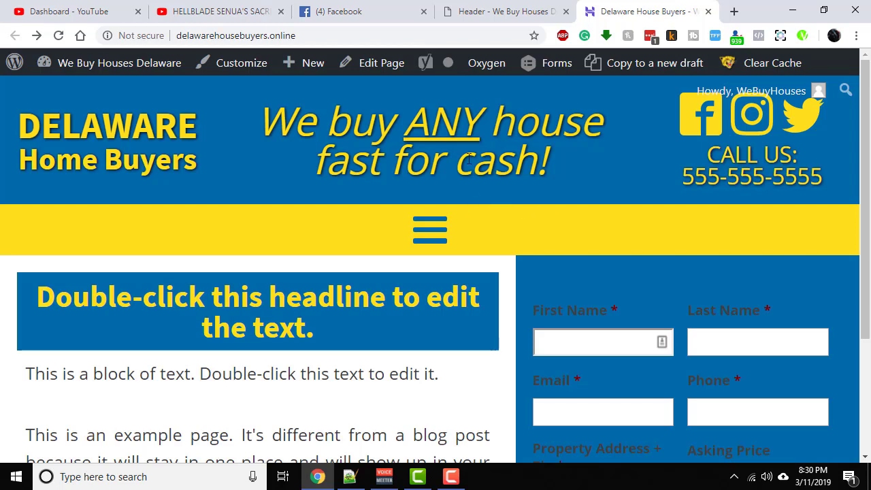
# - Back in the header builder, give the menu inside the yellow bar a solid black #000000 top border 5 px wide
pyautogui.click(478, 13)
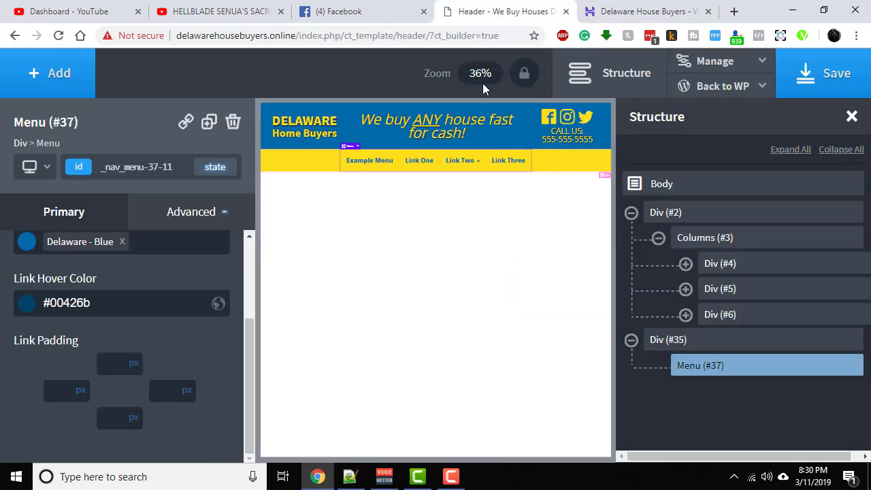
pyautogui.click(294, 164)
pyautogui.click(370, 161)
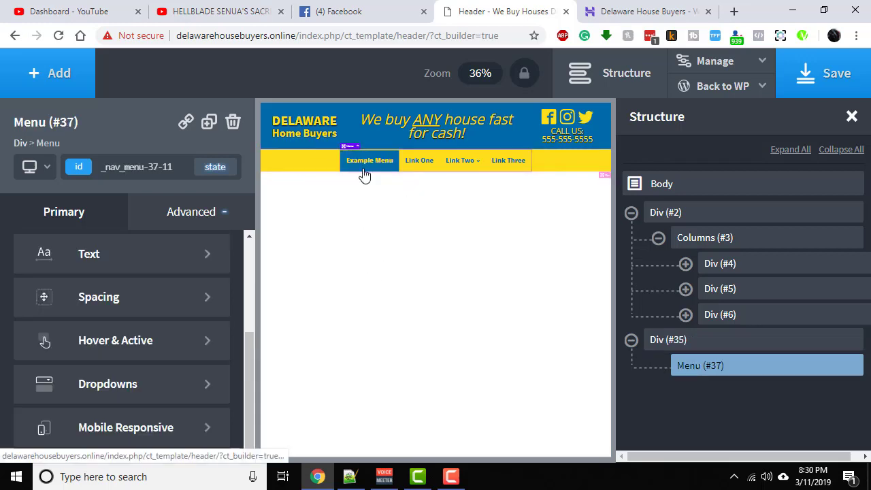
pyautogui.click(176, 217)
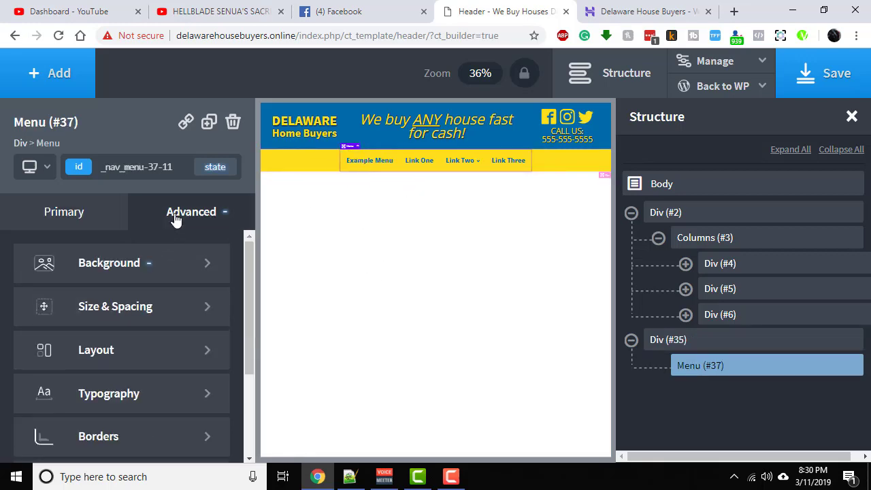
pyautogui.scroll(-2, 143, 350)
pyautogui.click(132, 302)
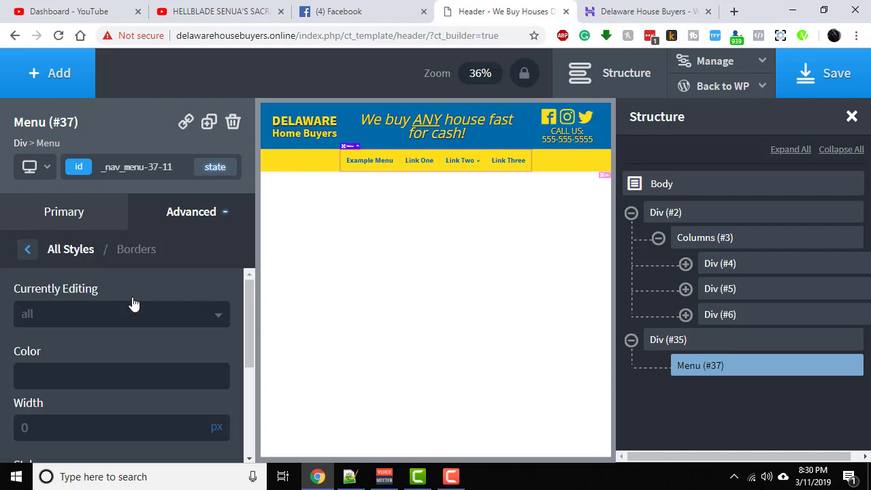
pyautogui.click(48, 320)
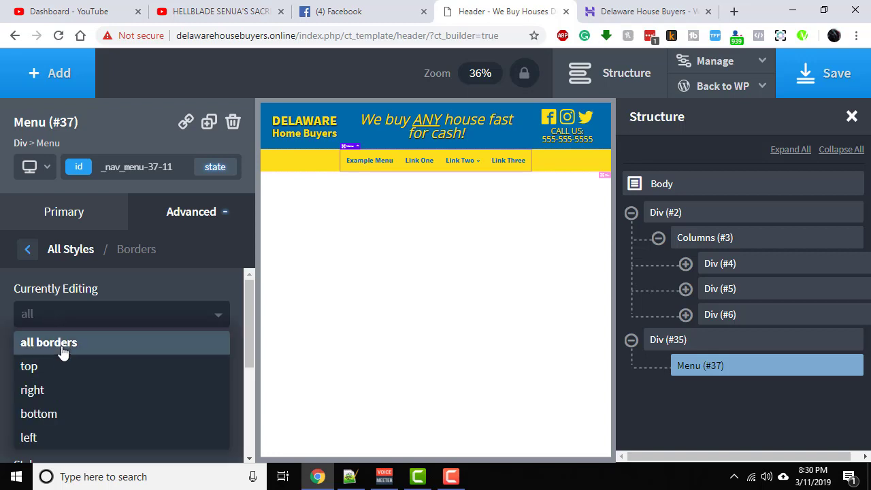
pyautogui.click(62, 362)
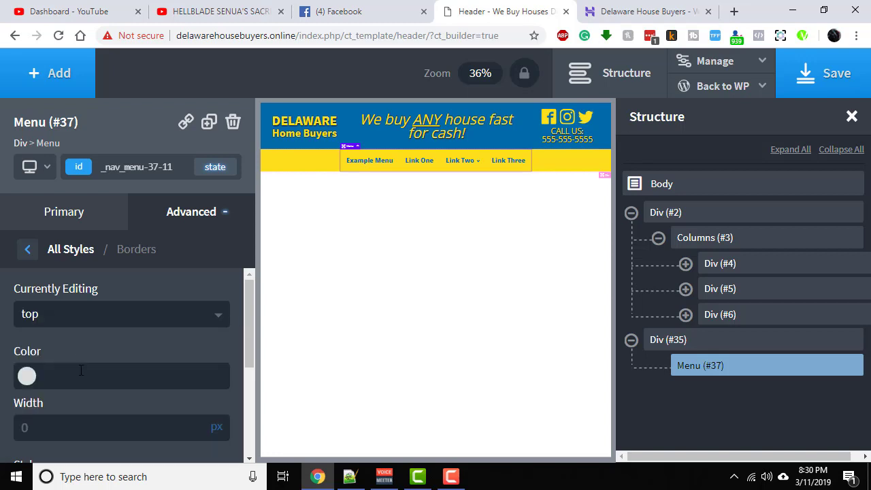
pyautogui.click(26, 380)
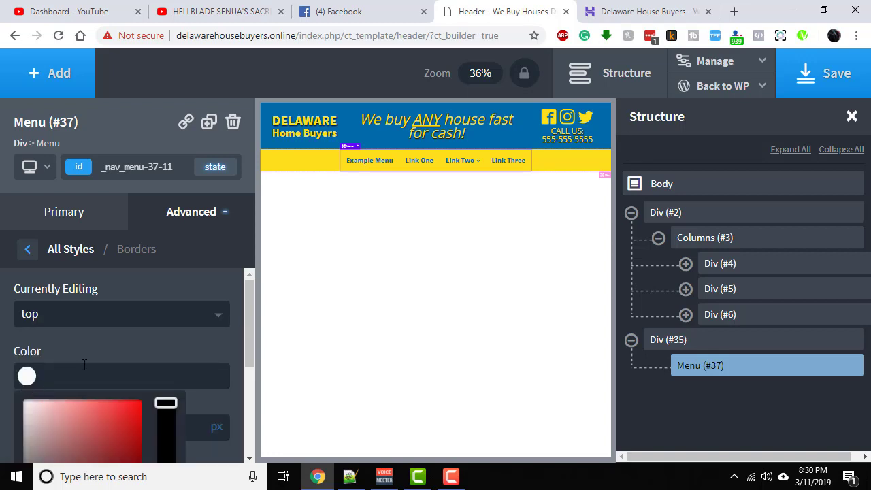
pyautogui.scroll(-1, 66, 365)
pyautogui.click(169, 340)
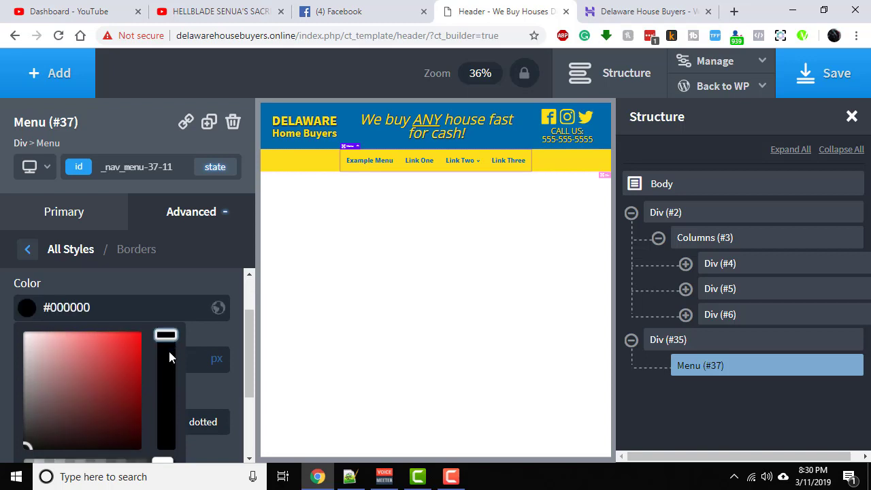
pyautogui.click(178, 282)
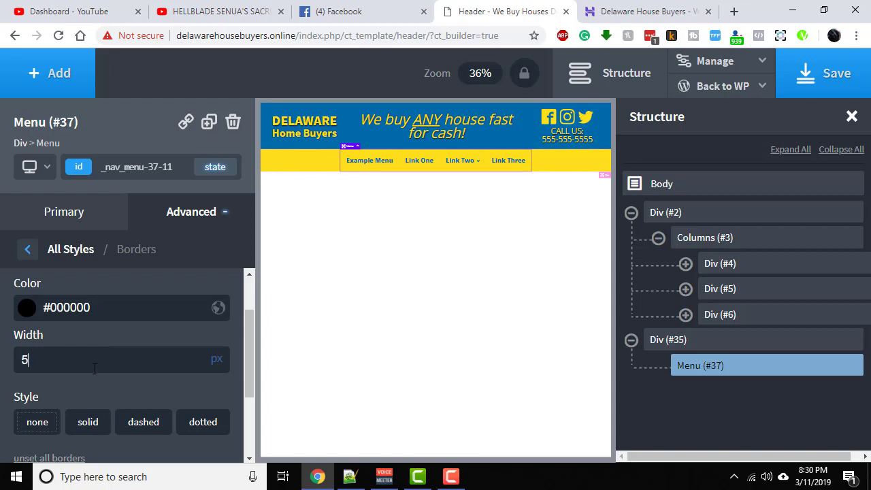
pyautogui.write('5')
pyautogui.click(97, 423)
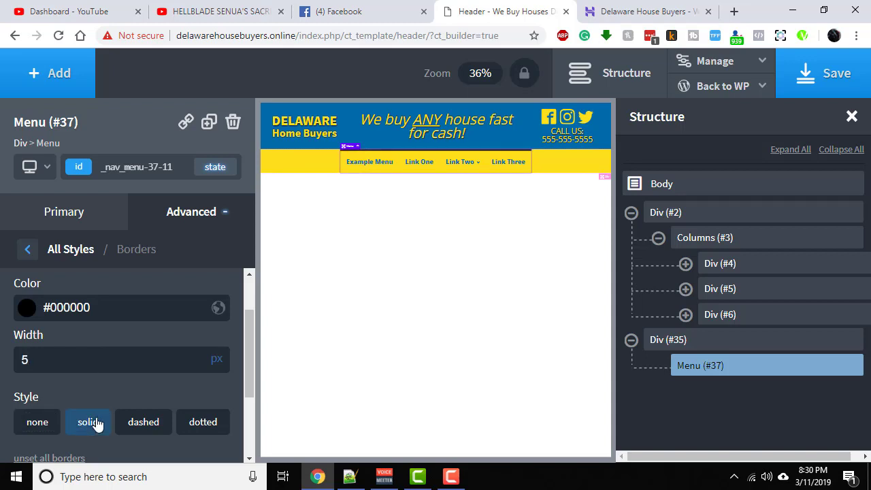
# - Save the header template and reload the live page to check the menu's top border
pyautogui.click(809, 80)
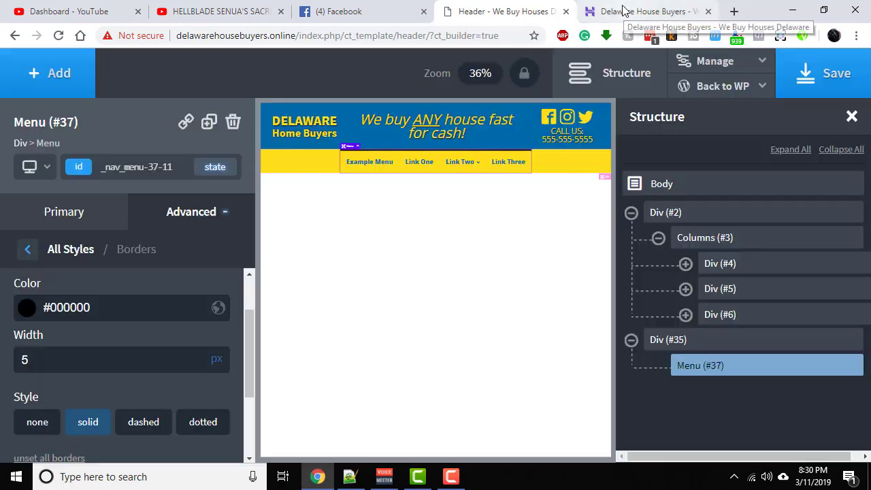
pyautogui.click(623, 10)
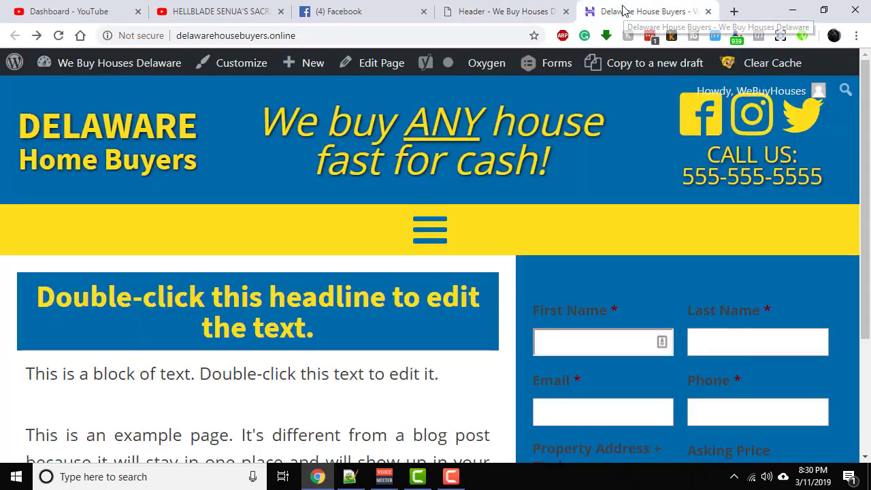
pyautogui.click(60, 35)
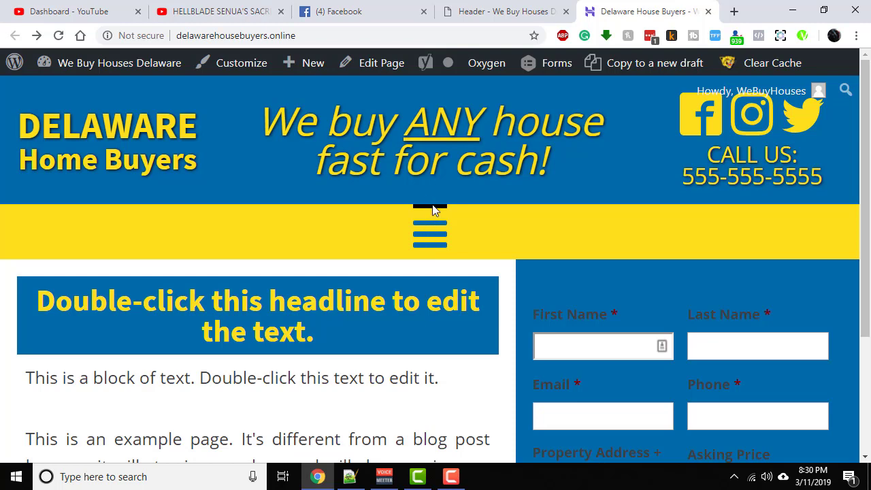
# - In the header builder, clear the menu's top border color, width and solid style, and switch border editing back to all borders
pyautogui.click(537, 16)
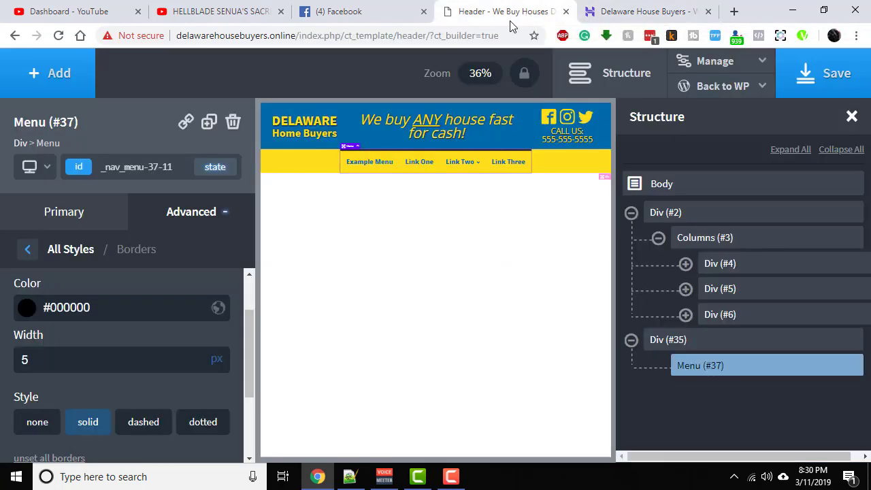
pyautogui.click(145, 307)
pyautogui.press('BackSpace')
pyautogui.press('BackSpace')
pyautogui.press('BackSpace')
pyautogui.press('BackSpace')
pyautogui.press('BackSpace')
pyautogui.press('BackSpace')
pyautogui.press('BackSpace')
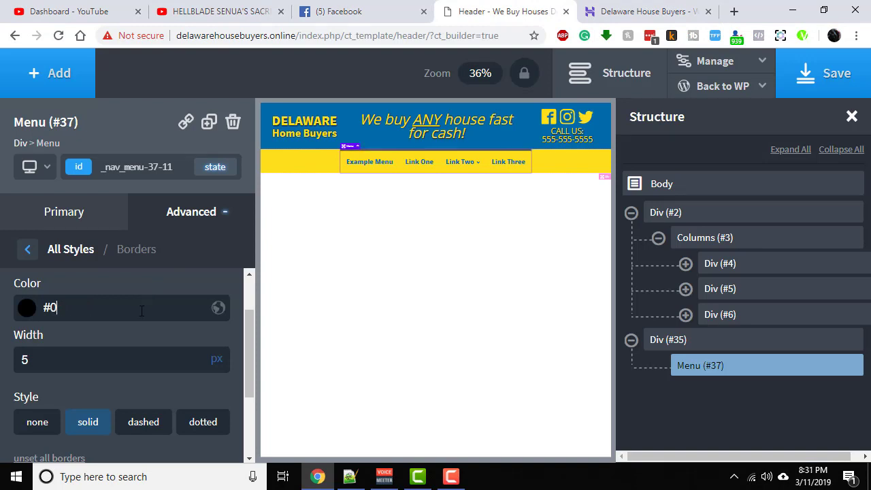
pyautogui.click(103, 368)
pyautogui.press('BackSpace')
pyautogui.click(88, 417)
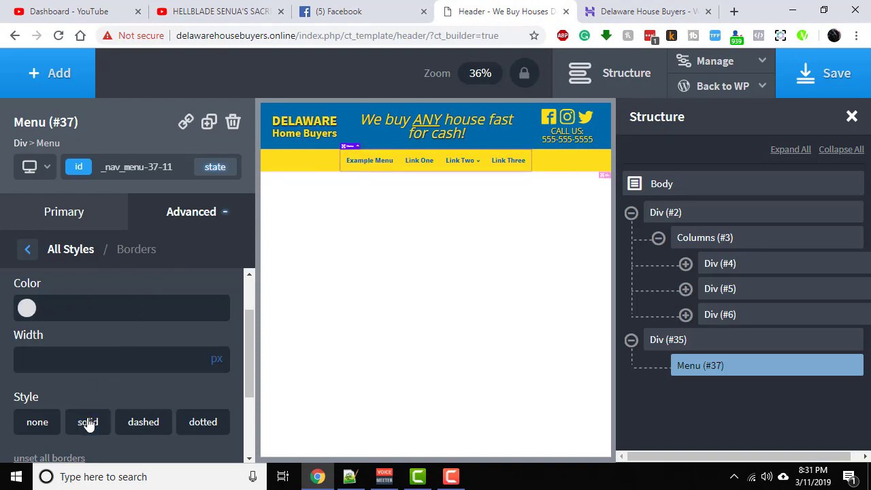
pyautogui.click(88, 418)
pyautogui.click(88, 417)
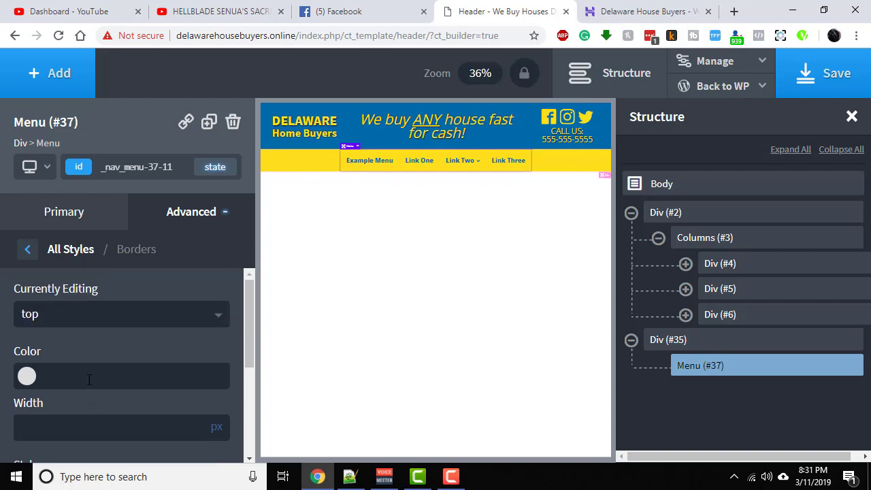
pyautogui.click(67, 317)
pyautogui.click(66, 342)
# - Give the yellow bar's container, Div (#35), a solid black top border 5 px wide
pyautogui.click(685, 344)
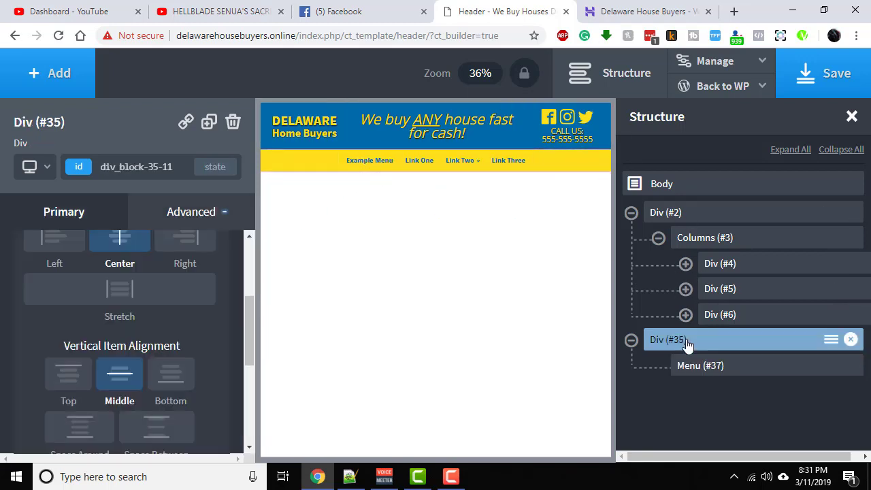
pyautogui.click(196, 213)
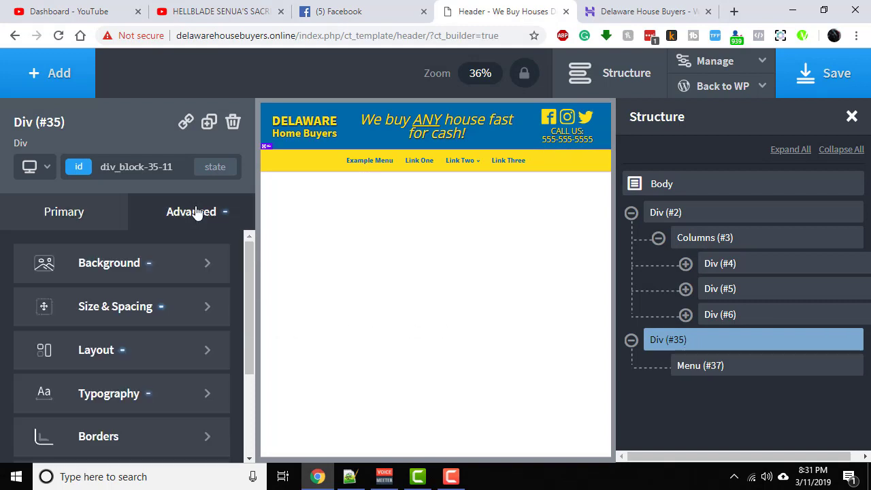
pyautogui.click(136, 431)
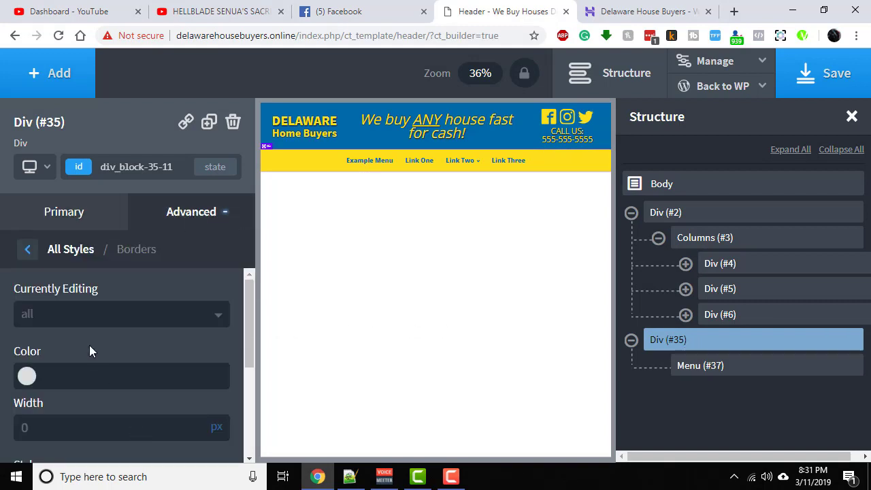
pyautogui.click(54, 320)
pyautogui.click(56, 363)
pyautogui.click(27, 375)
pyautogui.click(165, 402)
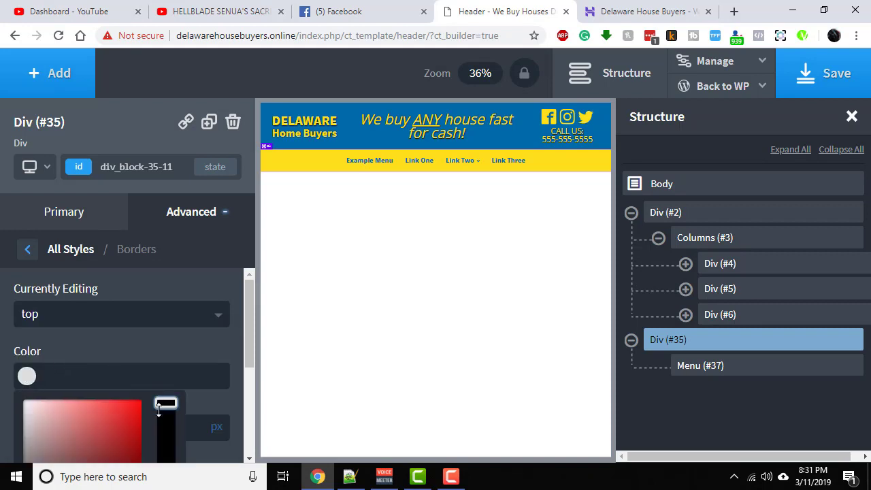
pyautogui.click(157, 358)
pyautogui.scroll(-2, 126, 374)
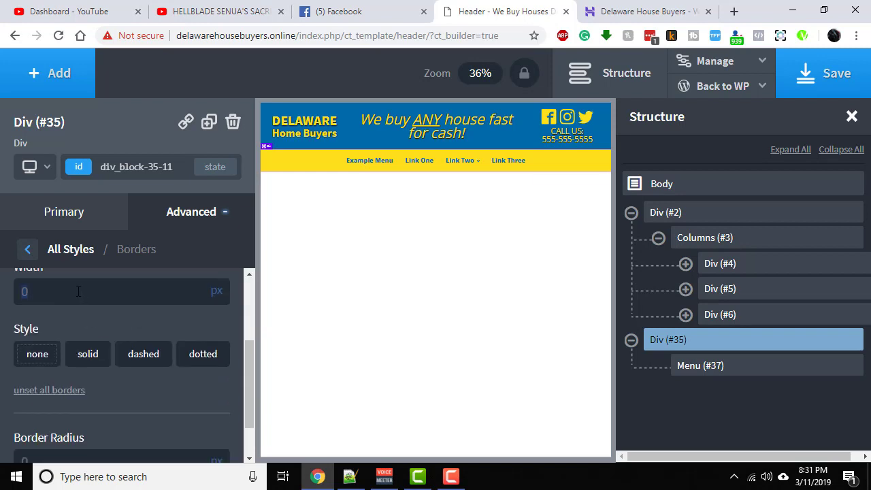
pyautogui.click(82, 357)
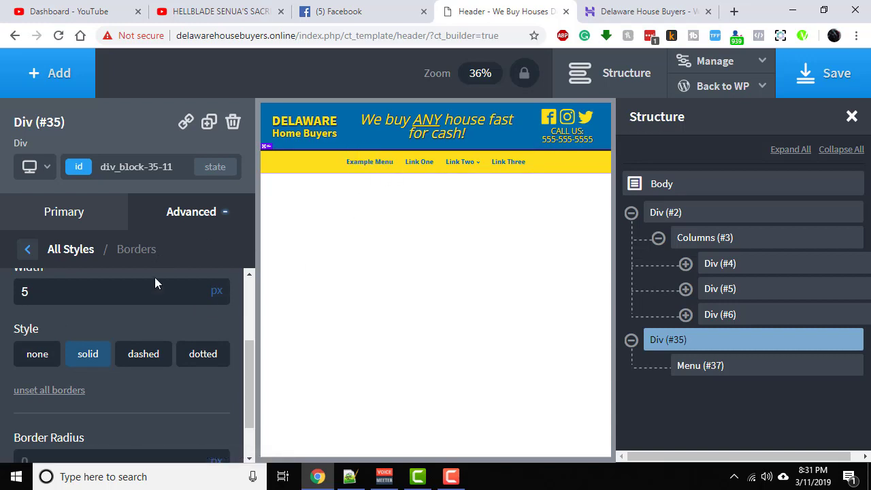
# - Add a matching solid #000000 bottom border 5 px wide to Div (#35)
pyautogui.scroll(2, 156, 287)
pyautogui.click(149, 313)
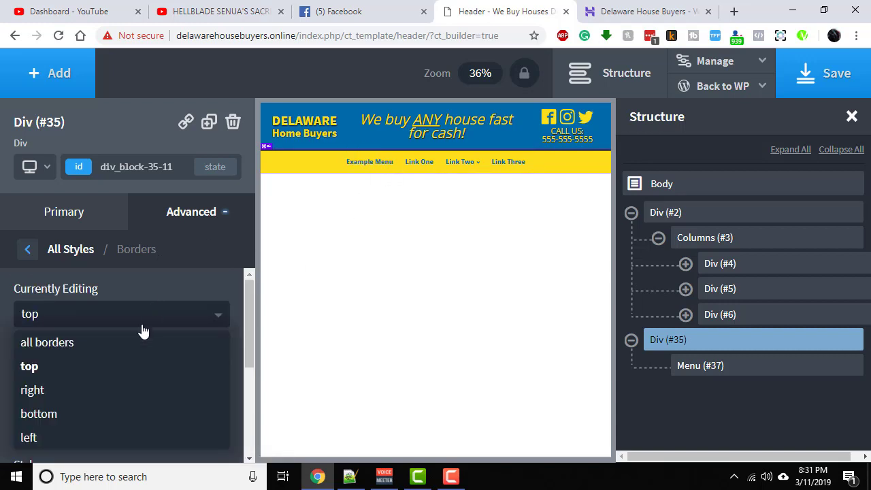
pyautogui.click(129, 412)
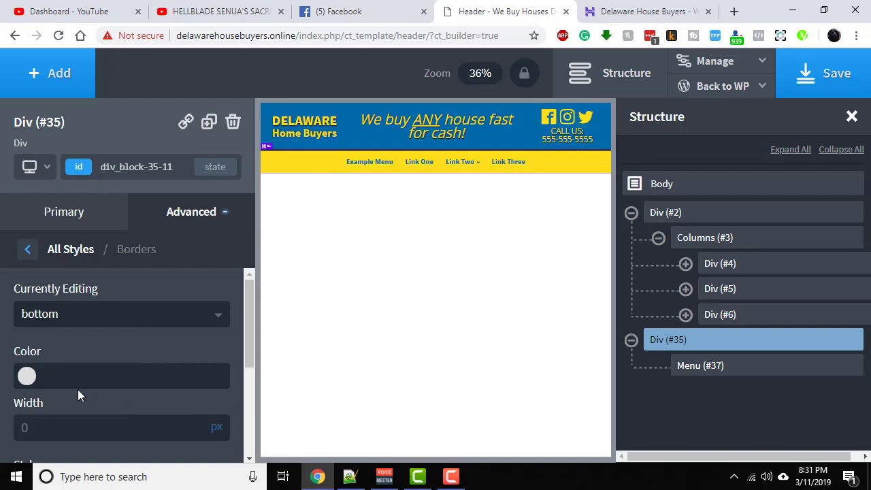
pyautogui.click(27, 376)
pyautogui.moveTo(164, 401); pyautogui.dragTo(157, 413)
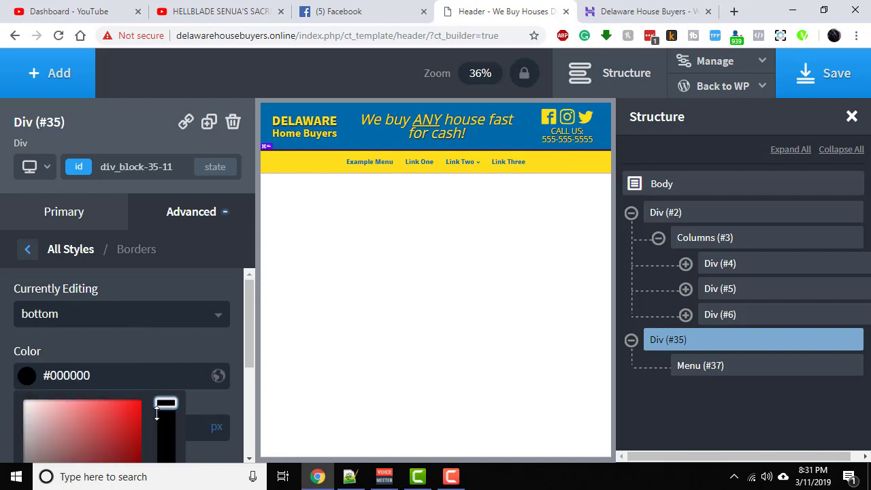
pyautogui.click(165, 331)
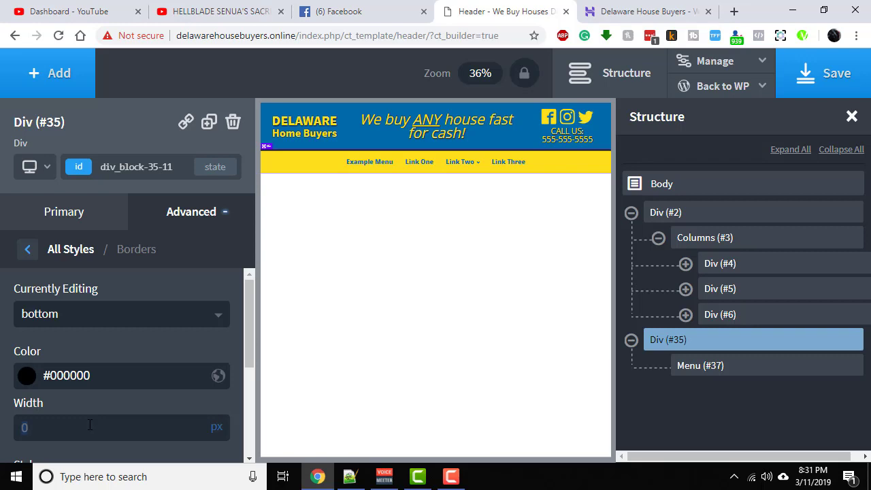
pyautogui.write('5')
pyautogui.scroll(-2, 89, 409)
pyautogui.click(88, 355)
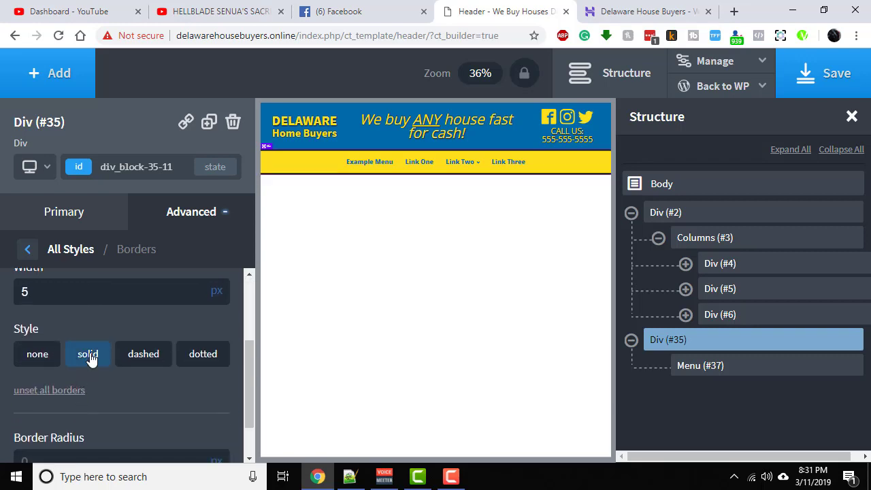
# - Save the header template and reload the live page to check the bar's top and bottom borders
pyautogui.click(823, 73)
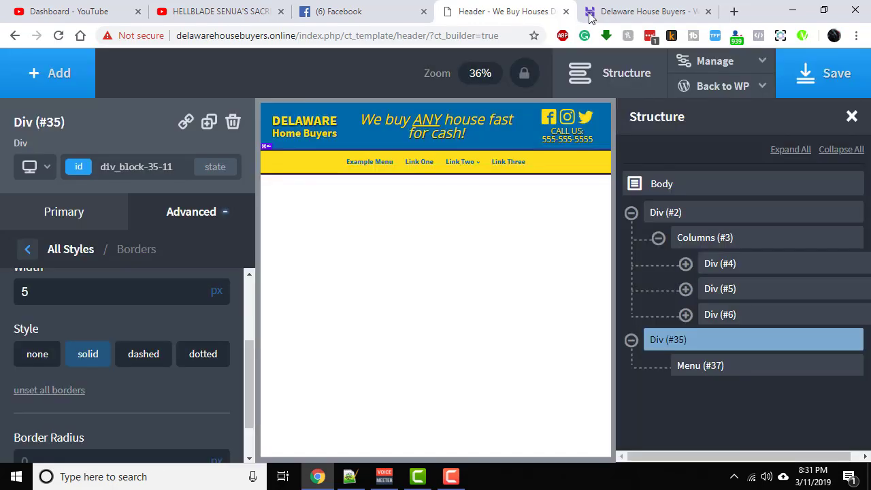
pyautogui.click(609, 12)
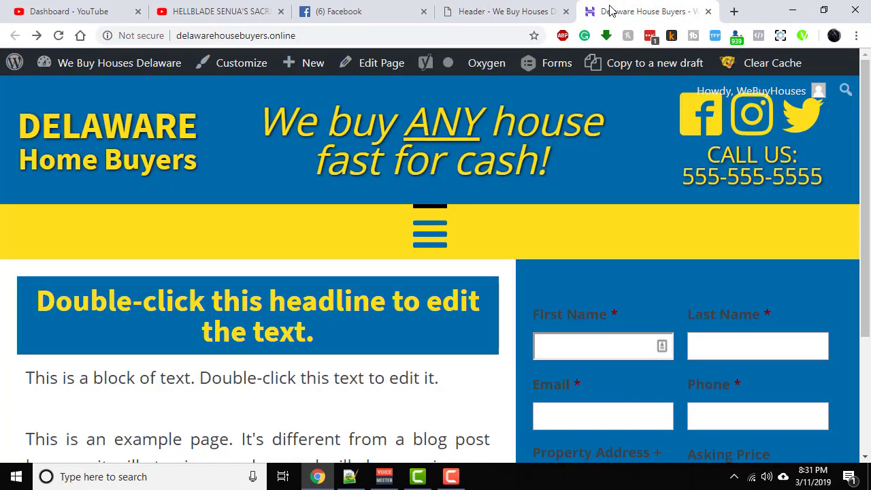
pyautogui.click(57, 41)
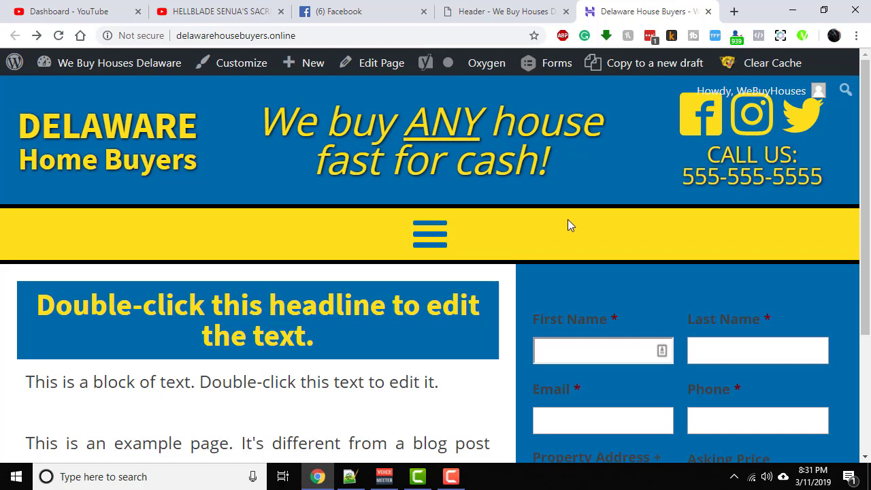
# - Shrink the browser window to a phone-like width and look through the live page's mobile layout, including the bordered menu bar
pyautogui.click(824, 11)
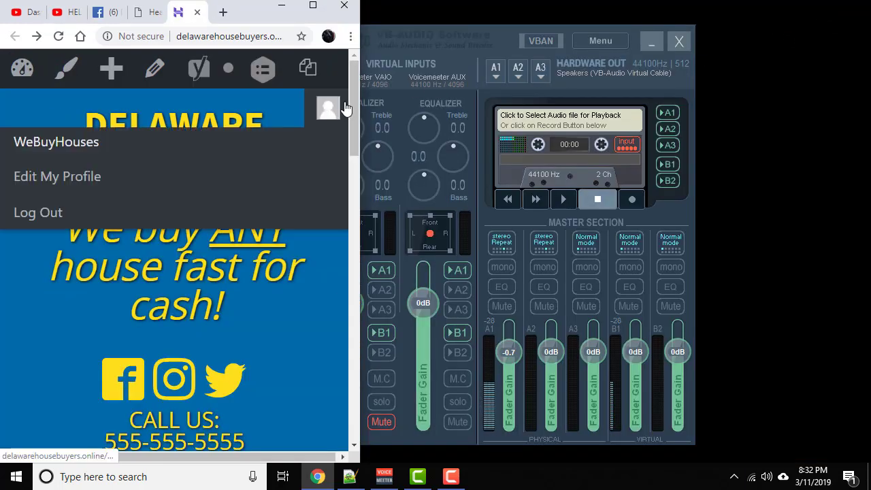
pyautogui.moveTo(361, 101); pyautogui.dragTo(328, 165)
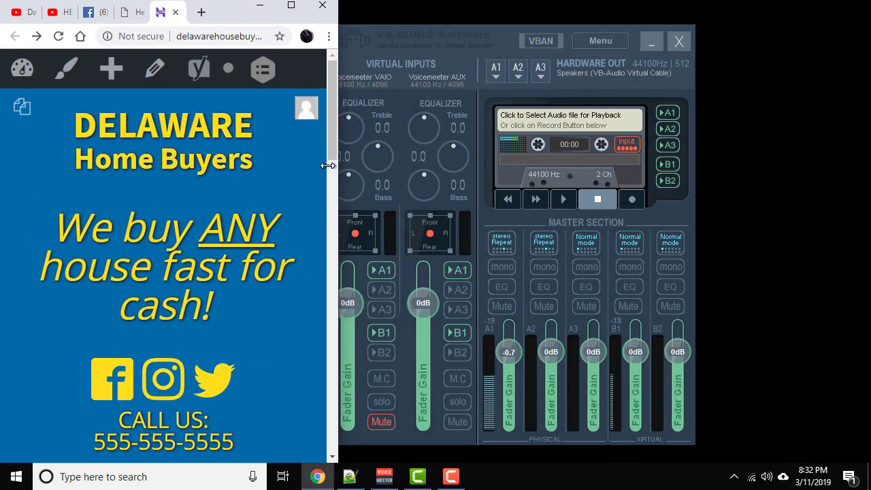
pyautogui.scroll(-3, 261, 190)
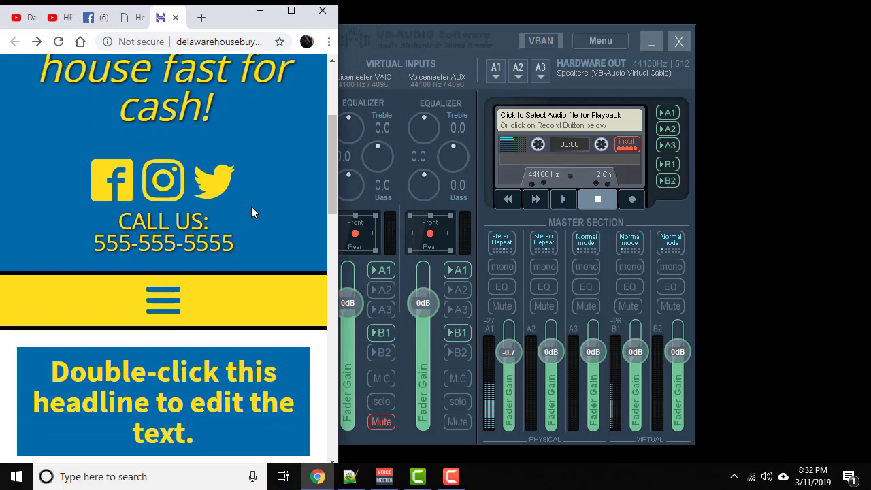
pyautogui.scroll(-1, 251, 206)
pyautogui.scroll(-1, 251, 207)
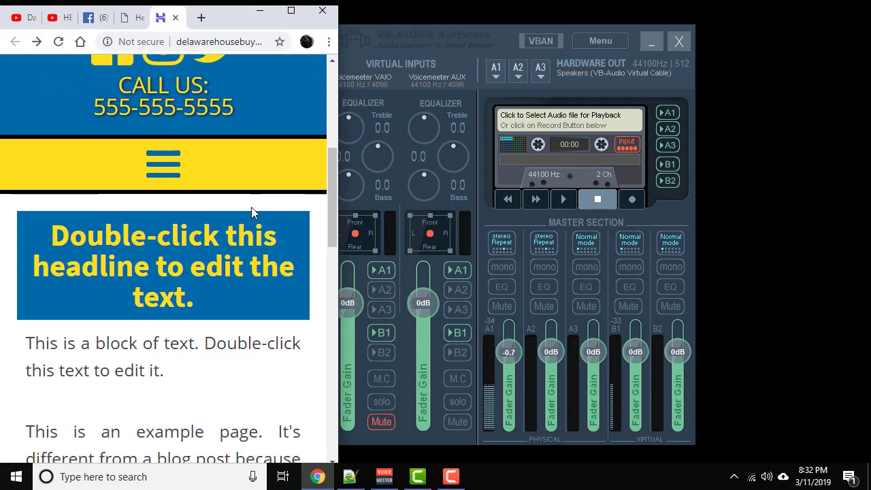
pyautogui.scroll(-3, 251, 207)
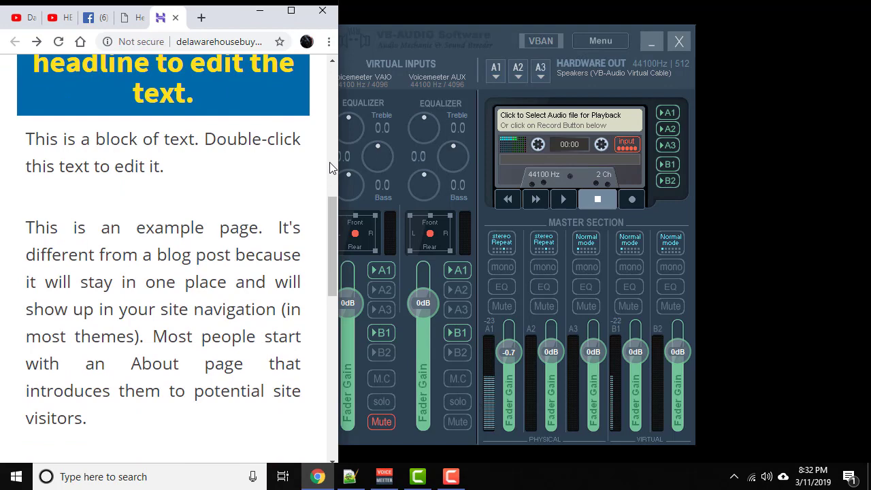
# - Review the narrow mobile layout again from the header and menu bar down through the text to the contact form's submit area
pyautogui.scroll(8, 324, 156)
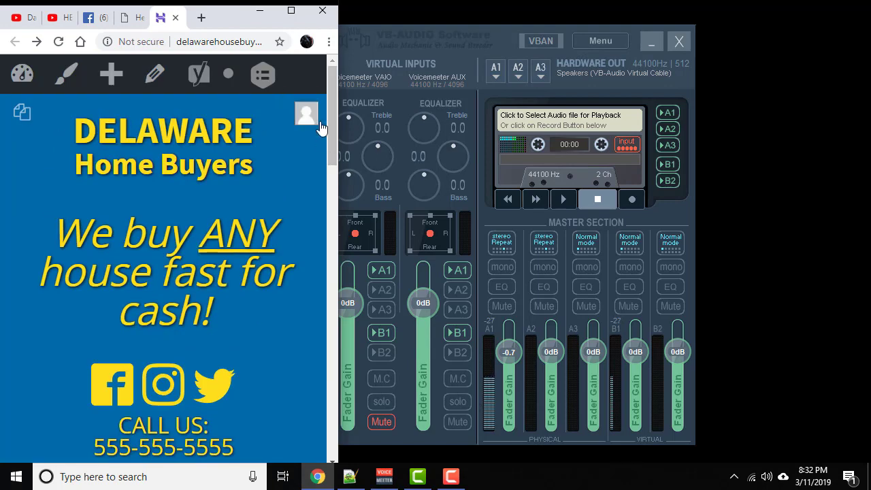
pyautogui.moveTo(338, 67); pyautogui.dragTo(338, 132)
pyautogui.scroll(-3, 235, 162)
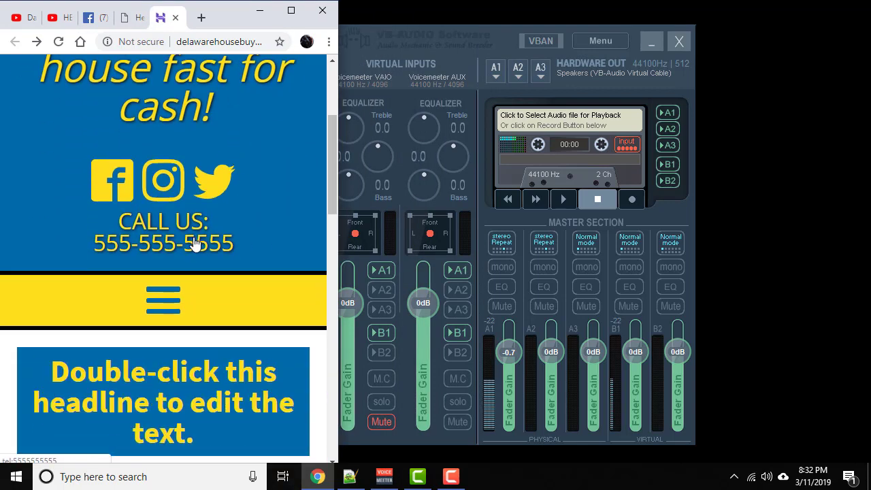
pyautogui.scroll(-3, 194, 241)
pyautogui.scroll(-3, 192, 234)
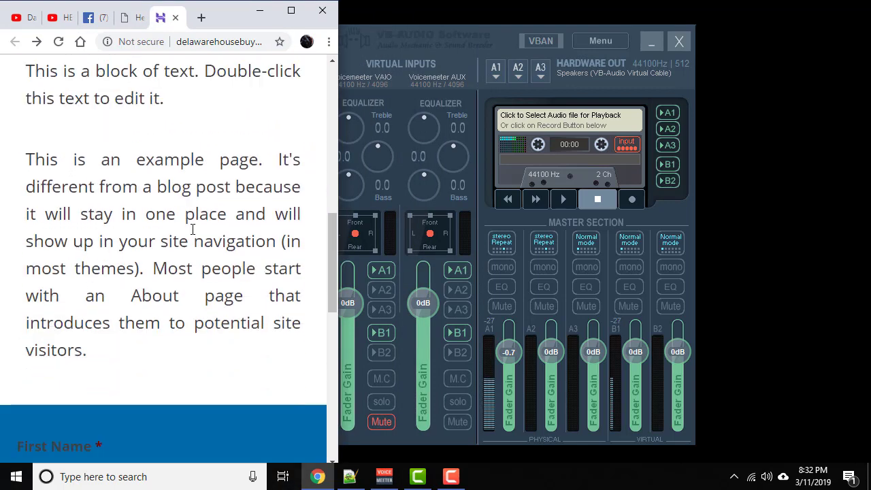
pyautogui.scroll(-5, 192, 229)
pyautogui.scroll(-4, 193, 228)
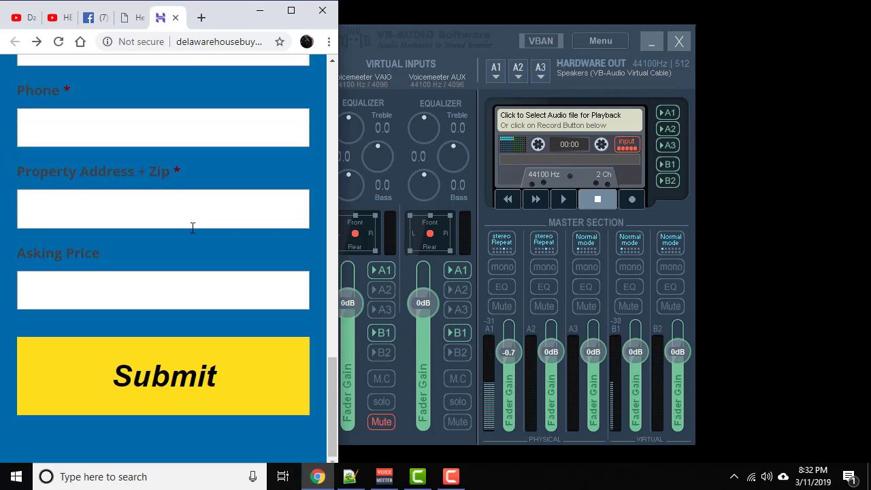
pyautogui.scroll(15, 193, 228)
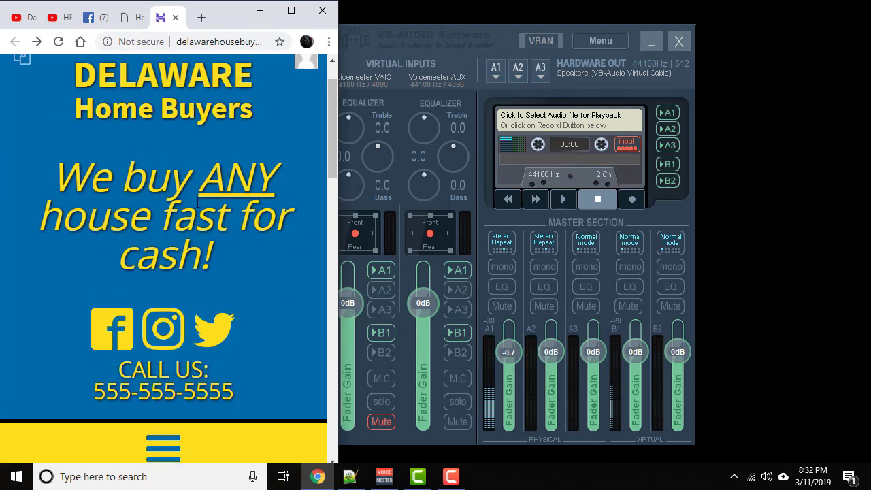
# - Maximize the browser window and look over the live page's full-width layout down to the contact form
pyautogui.click(291, 10)
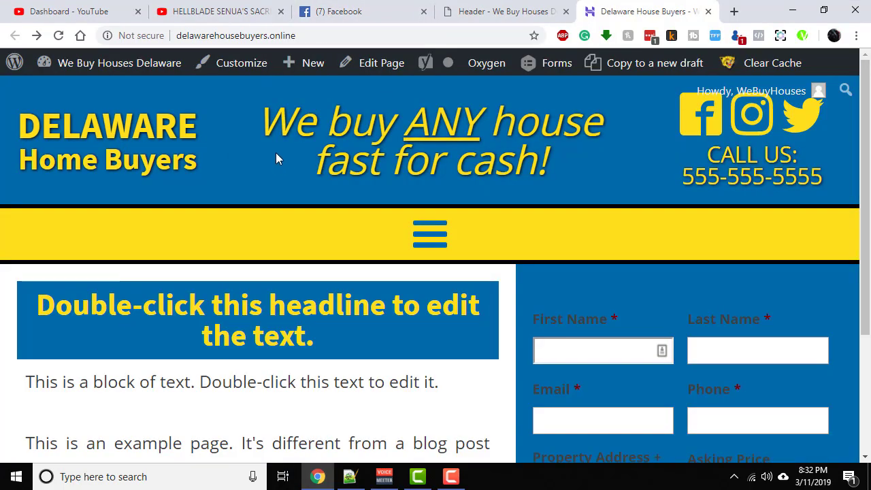
pyautogui.scroll(-2, 330, 216)
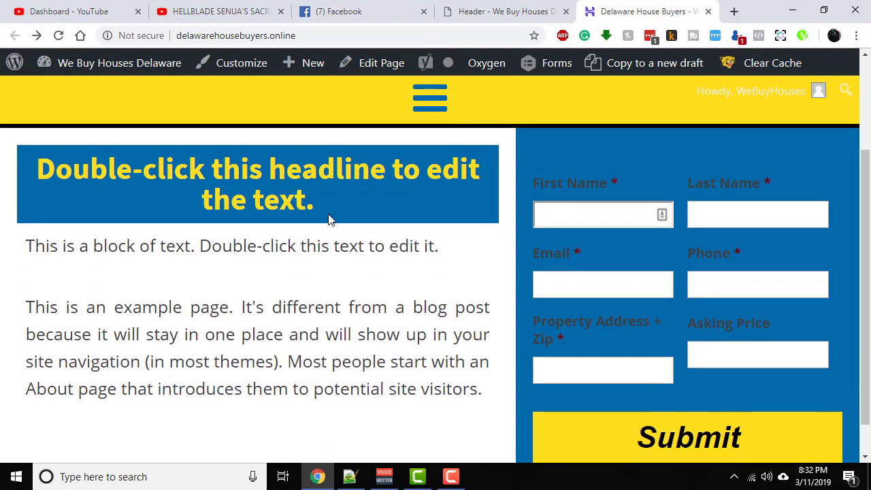
pyautogui.scroll(-1, 408, 238)
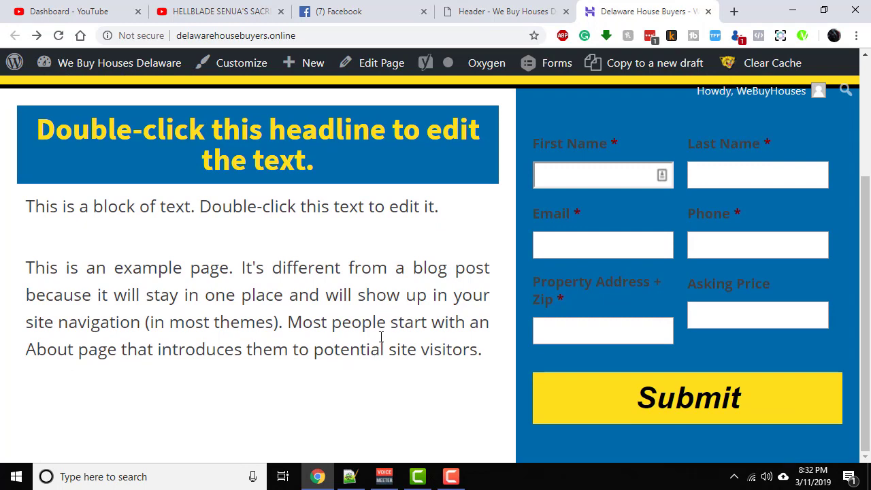